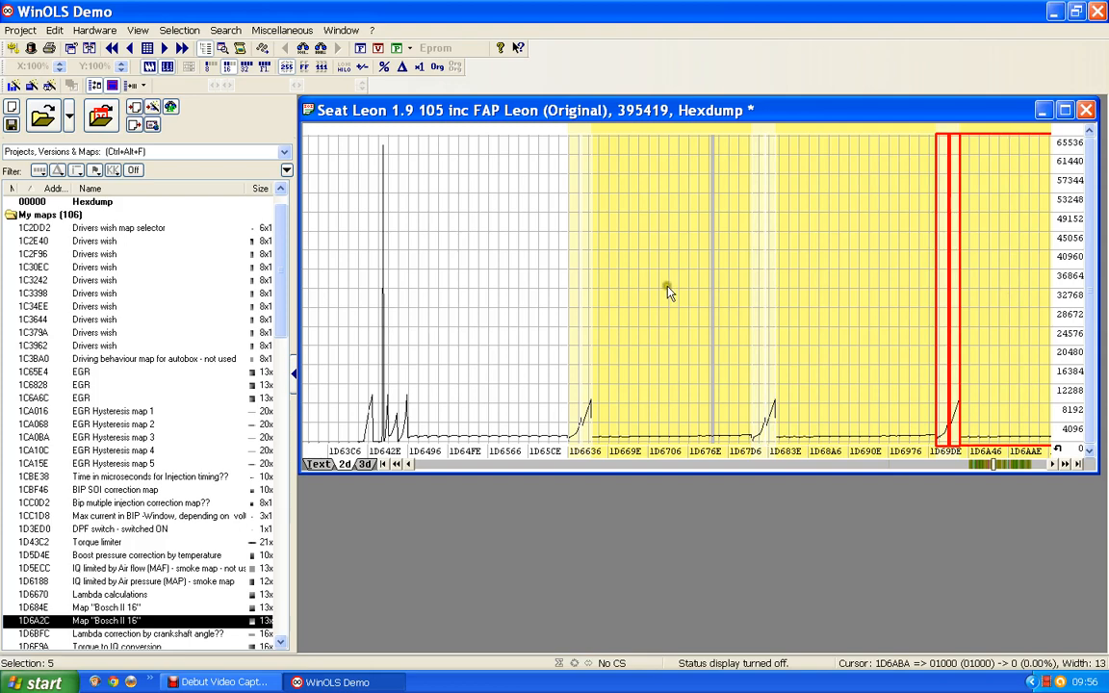
Step: Show the hexdump as text and bring up the data directly before the Lambda calculations map at 1D6670
left_click(731, 294)
left_click(840, 286)
left_click(1010, 294)
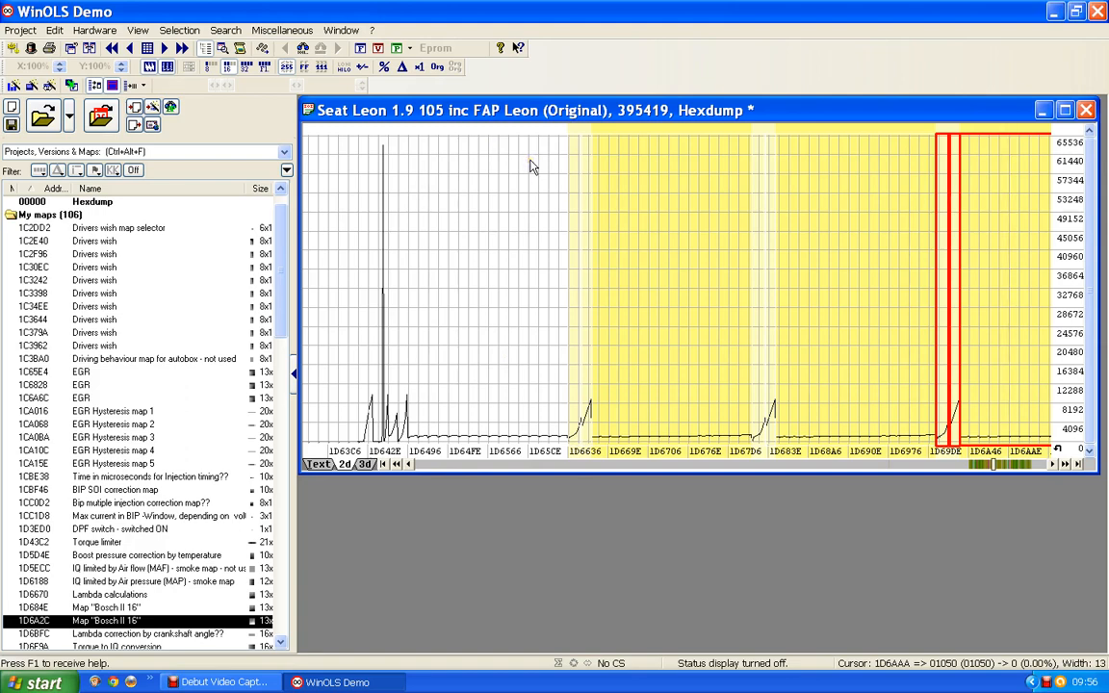
left_click(323, 467)
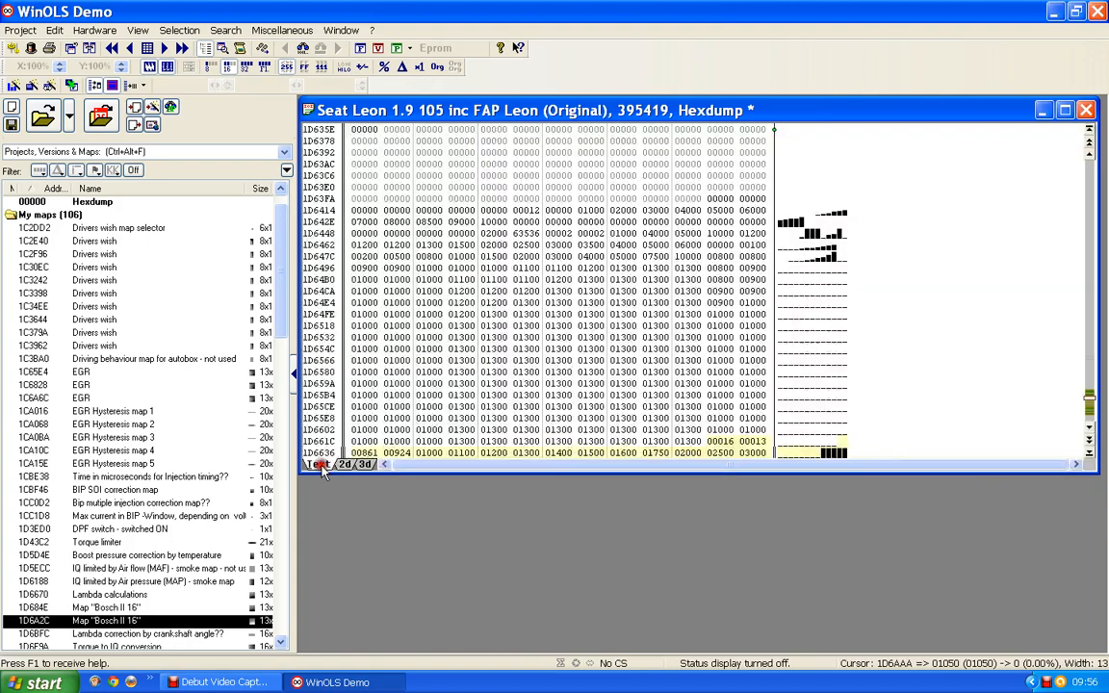
scroll(466, 377, "up", 8)
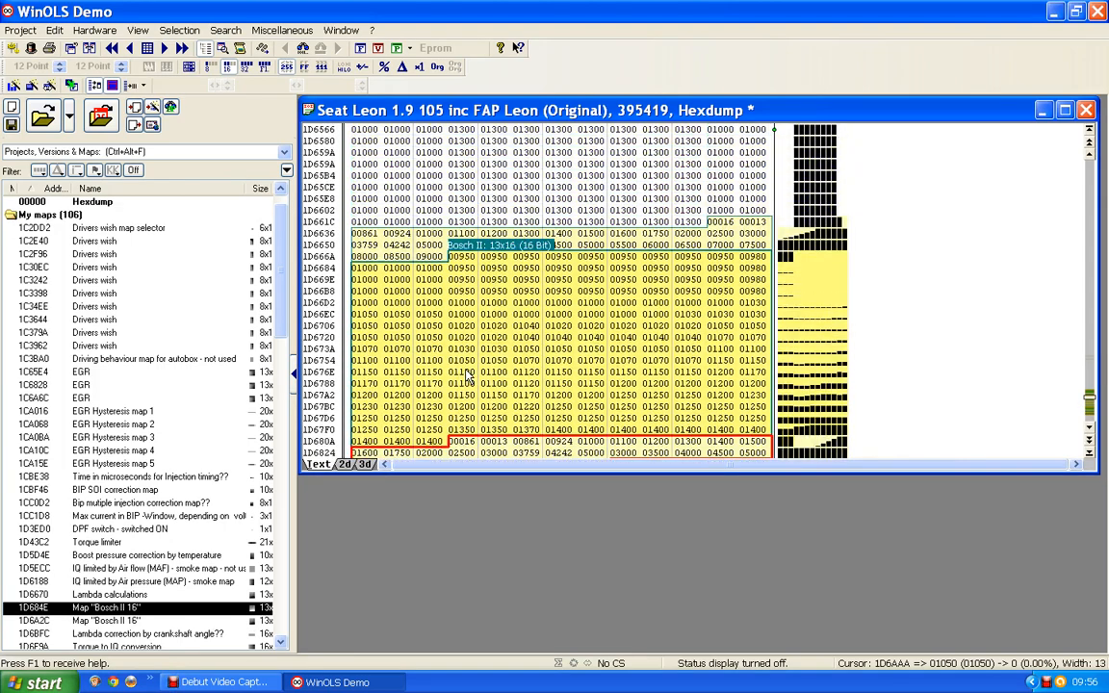
scroll(466, 376, "up", 5)
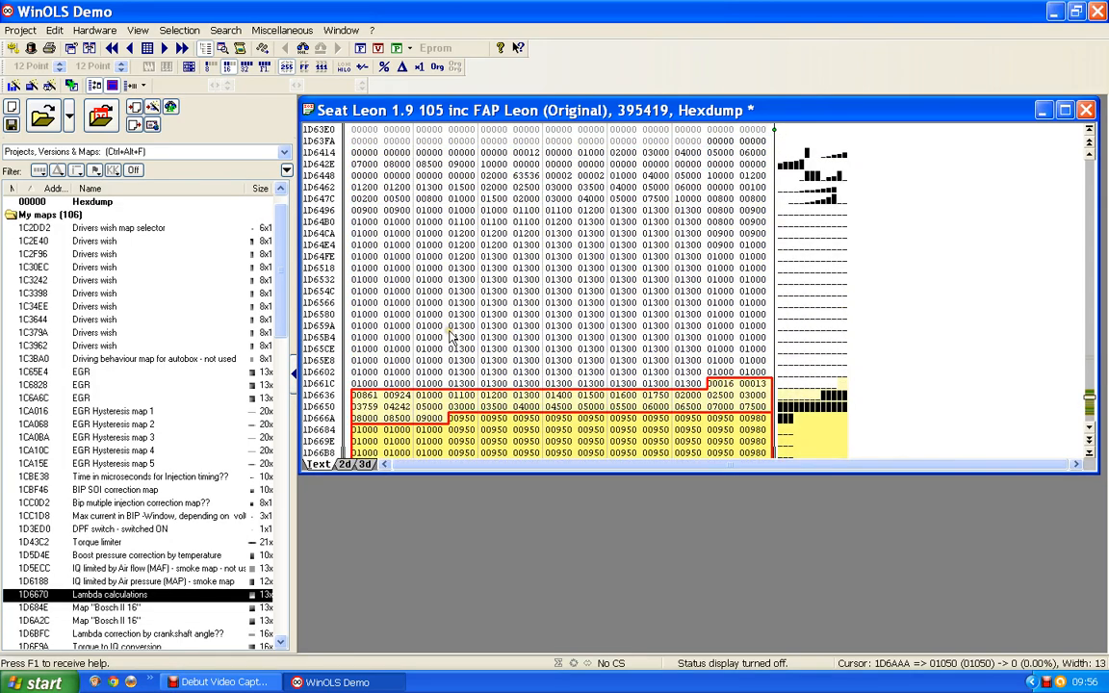
Step: Shift the hexdump column alignment so the value at 1D6630 ends its row, directly before the Lambda calculations axis header
left_click(688, 384)
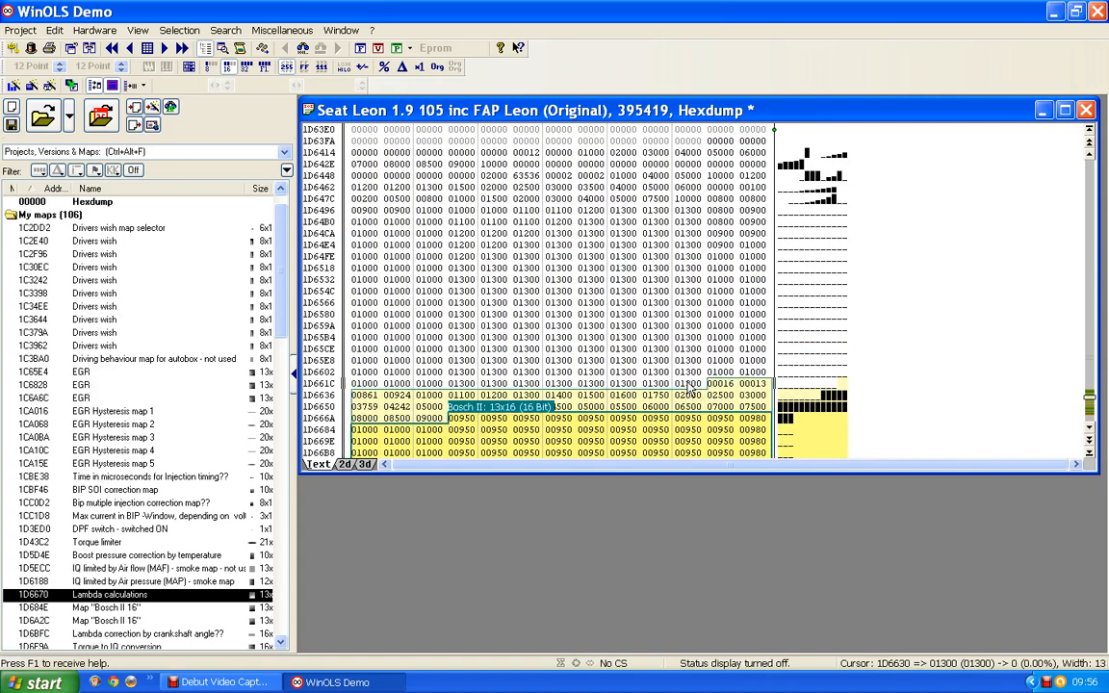
key("ctrl+Left")
key("ctrl+Left")
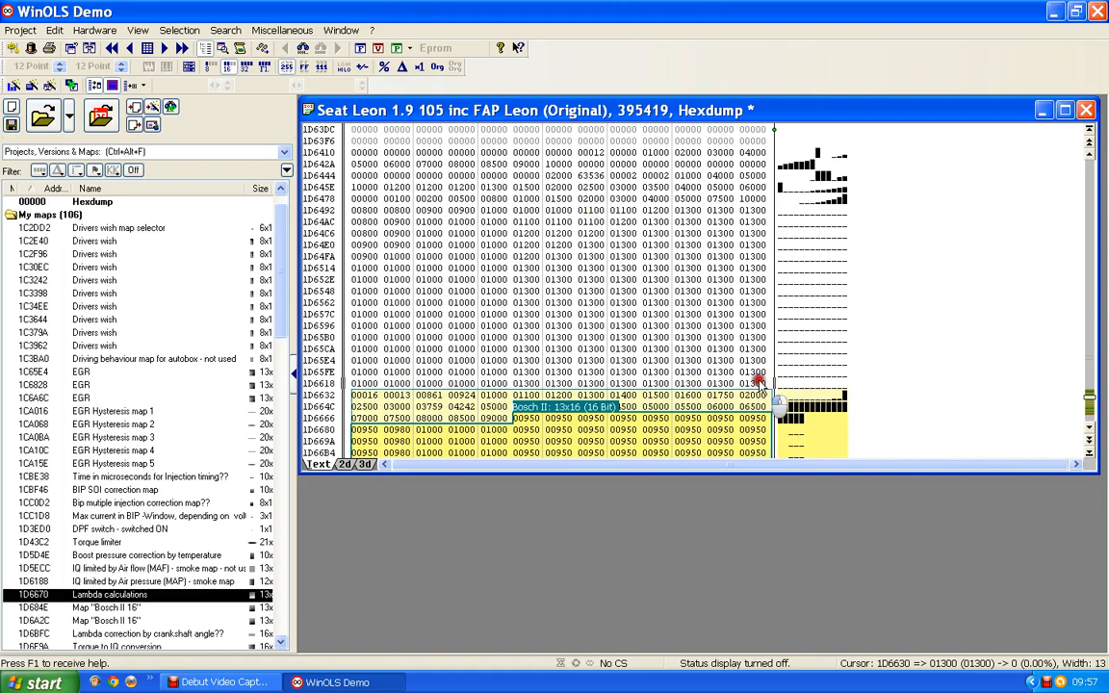
Step: Create a map from the 13x16 block starting at 1D6492 and move its window clear of the source data
left_click_drag(760, 383, 358, 208)
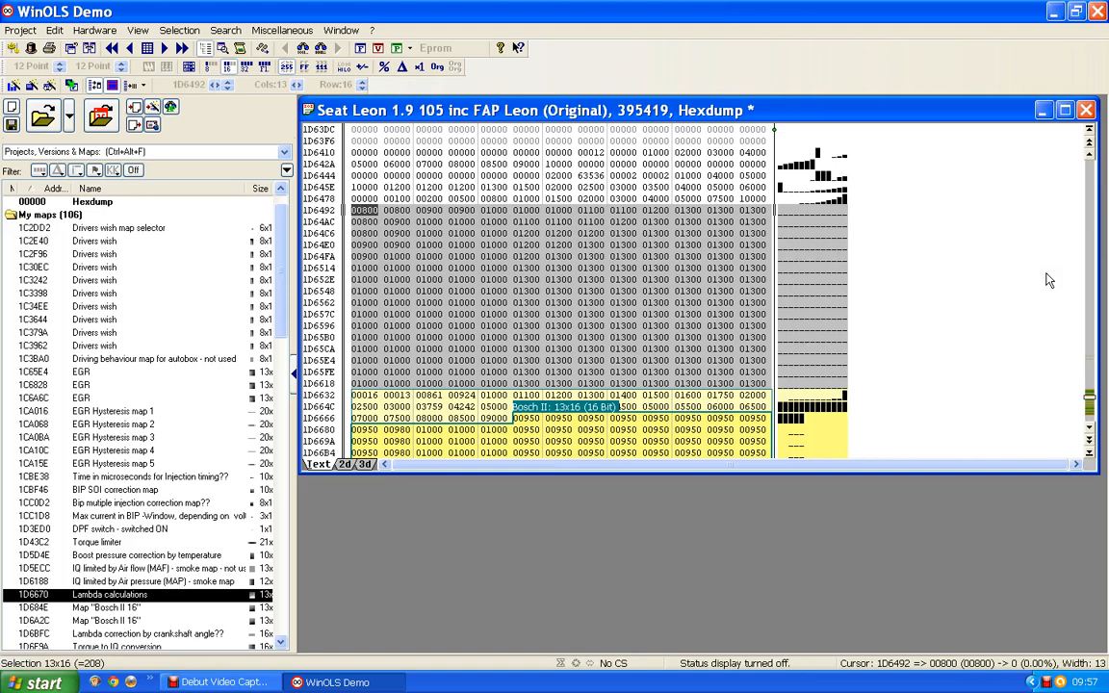
key("k")
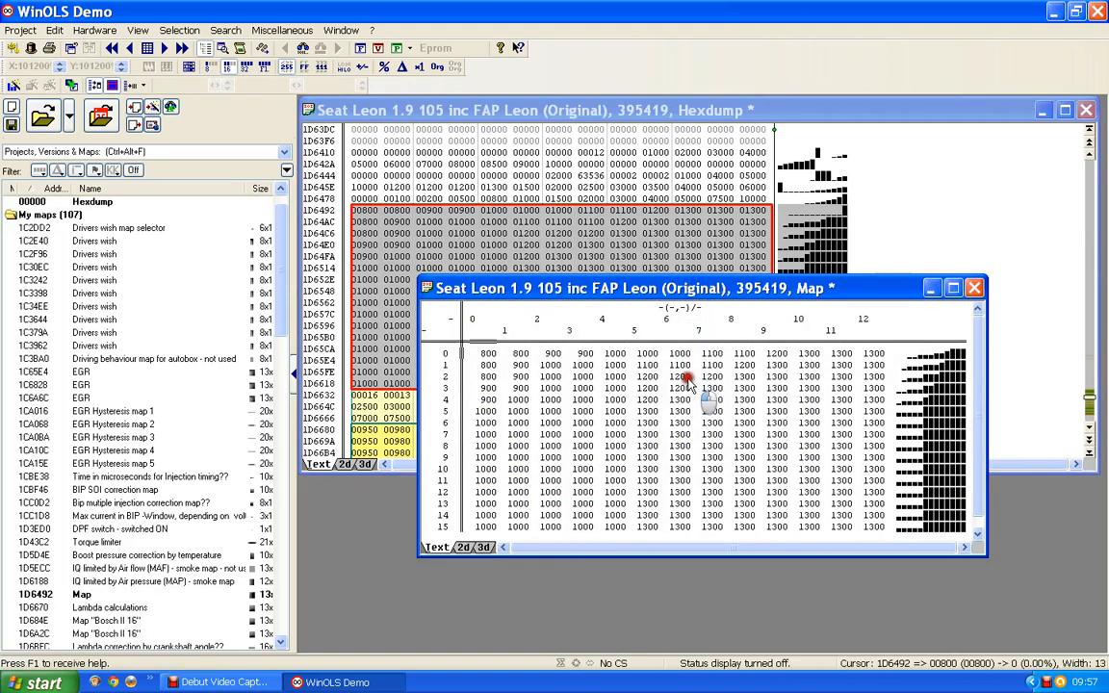
left_click_drag(686, 296, 678, 390)
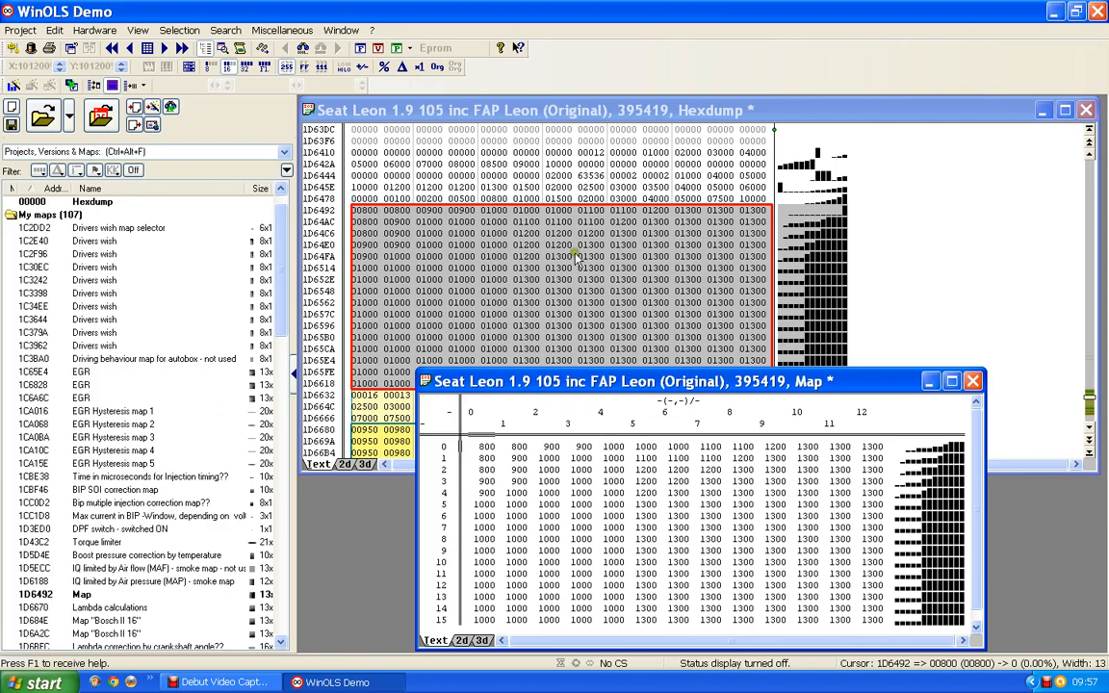
Step: Place the hexdump cursor at 1D6478, the first value of the row directly above the new map
left_click(527, 192)
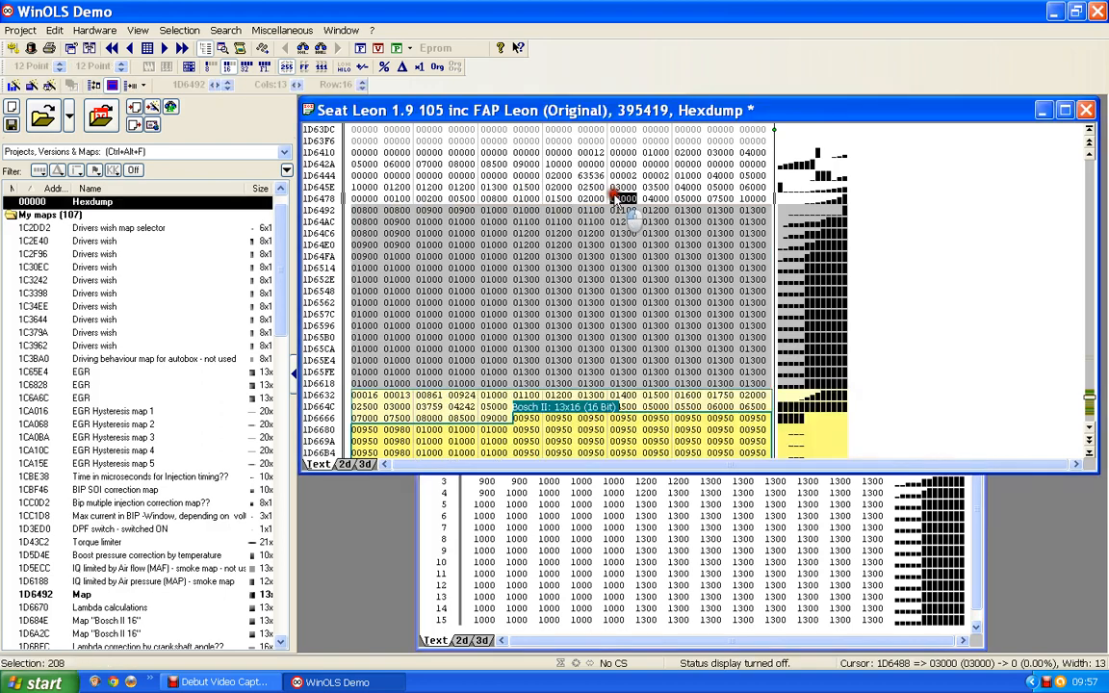
left_click(568, 198)
left_click(536, 199)
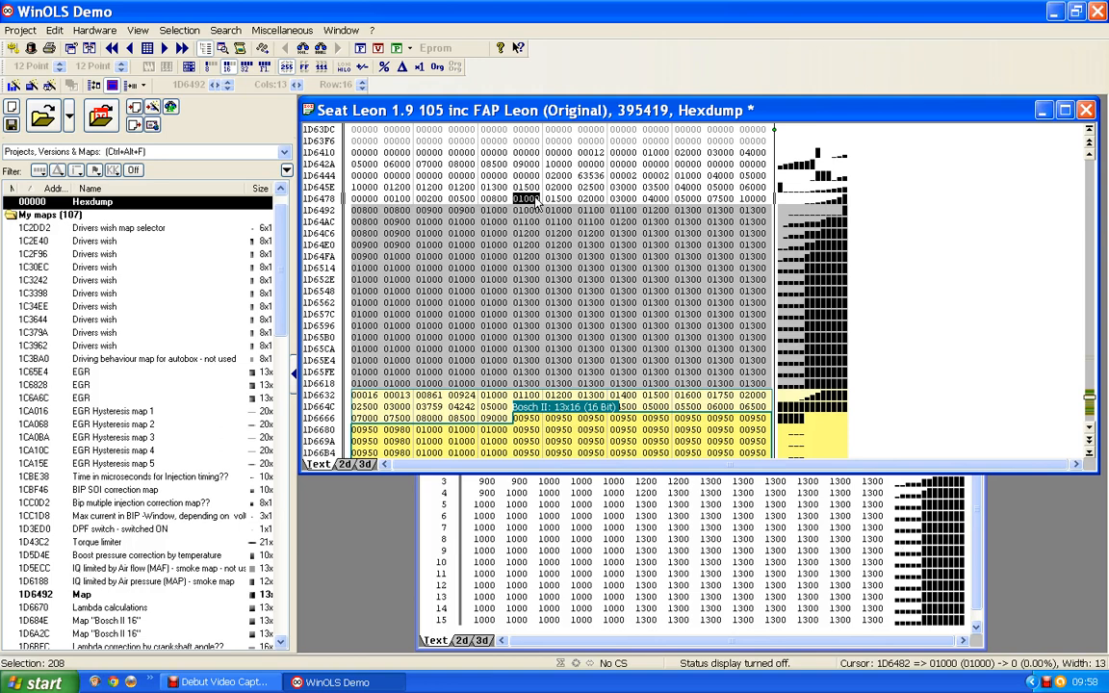
left_click(535, 200)
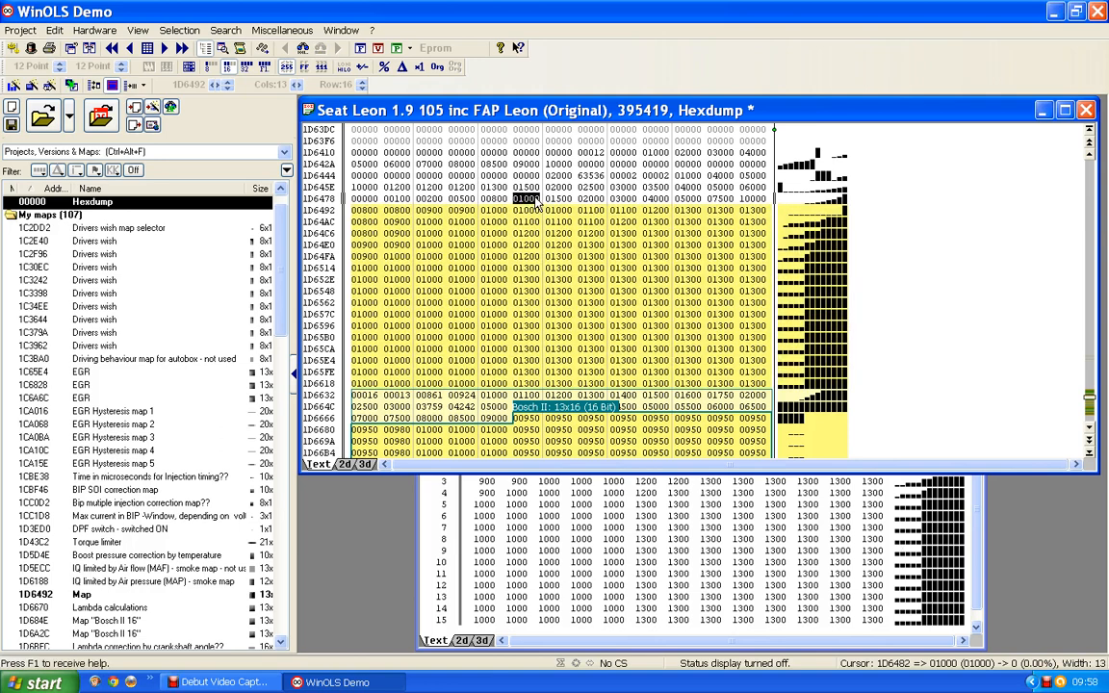
left_click(364, 200)
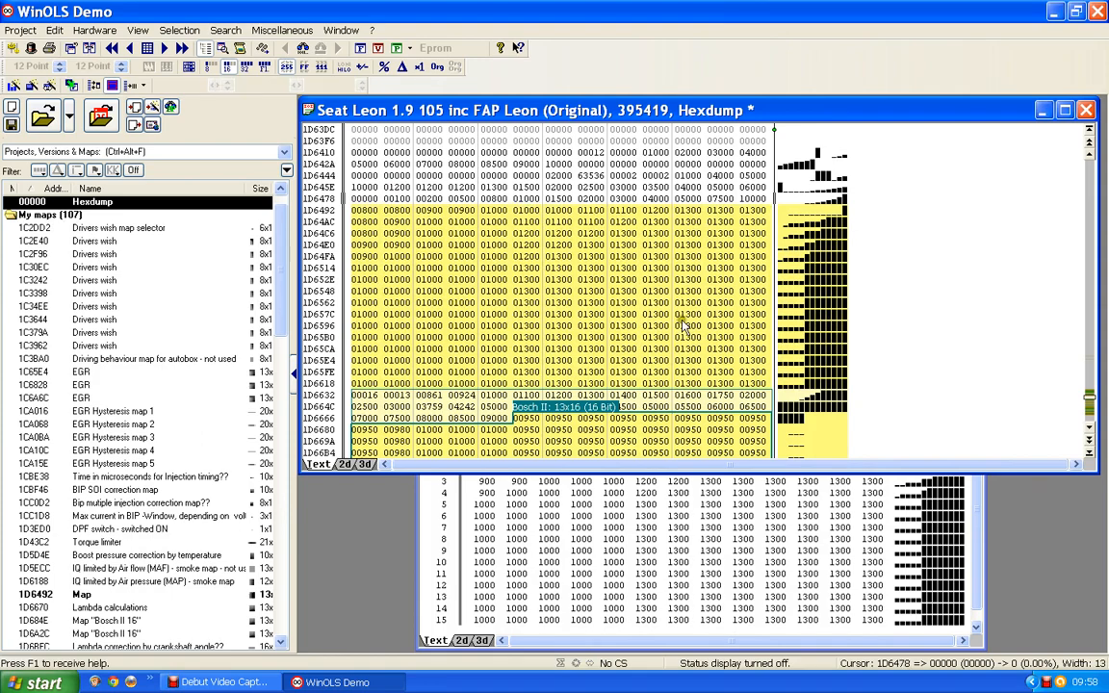
Step: Set the new map's X-axis data source to Eprom, taking start address 1D6478 from the hexdump cursor
left_click(981, 580)
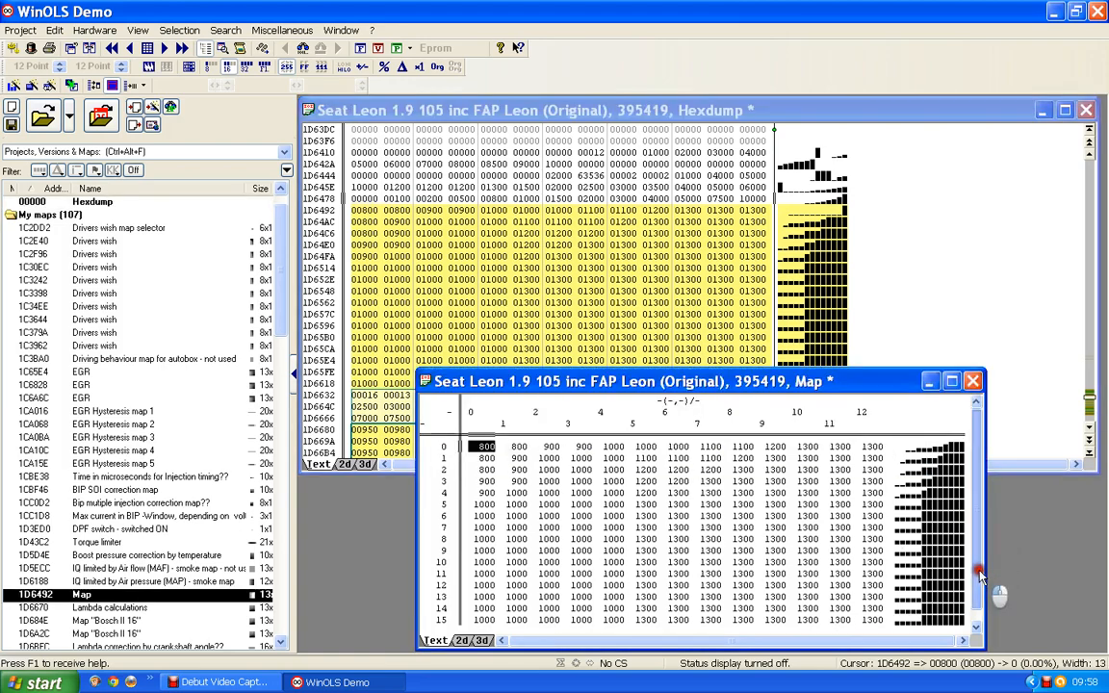
double_click(825, 413)
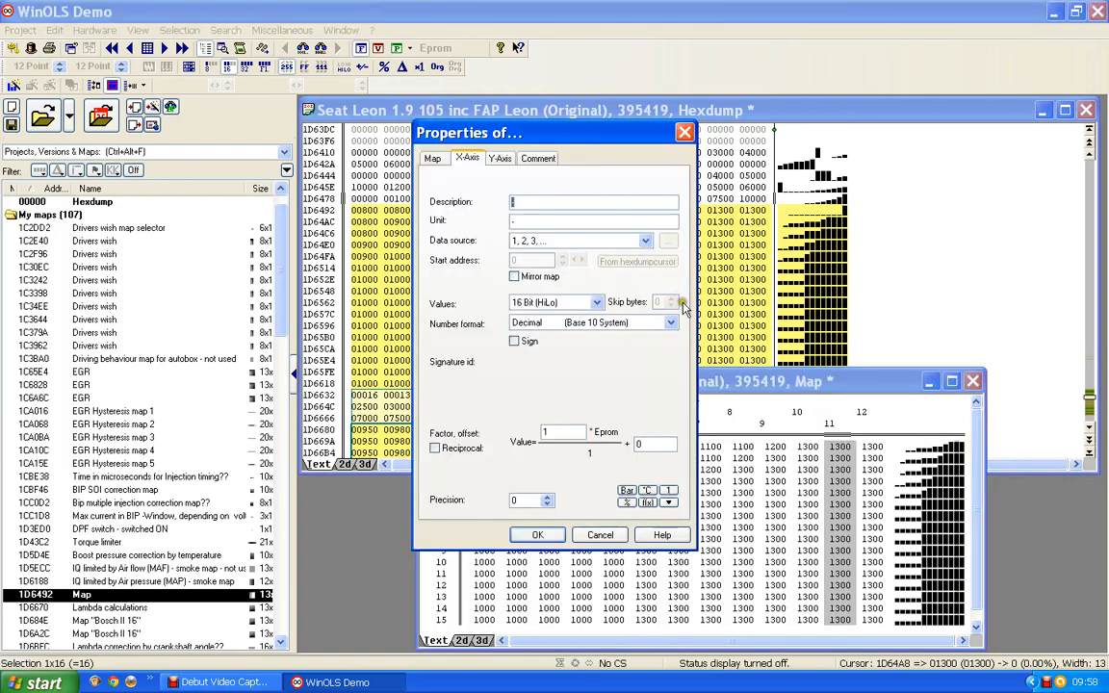
left_click(644, 240)
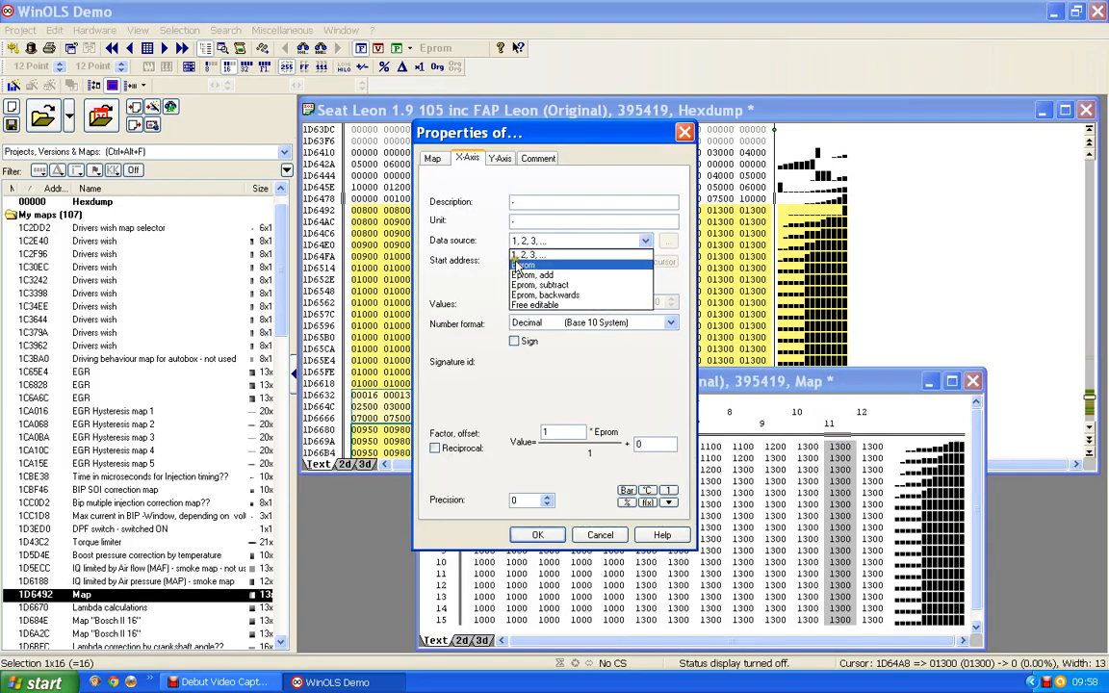
left_click(523, 267)
left_click(635, 262)
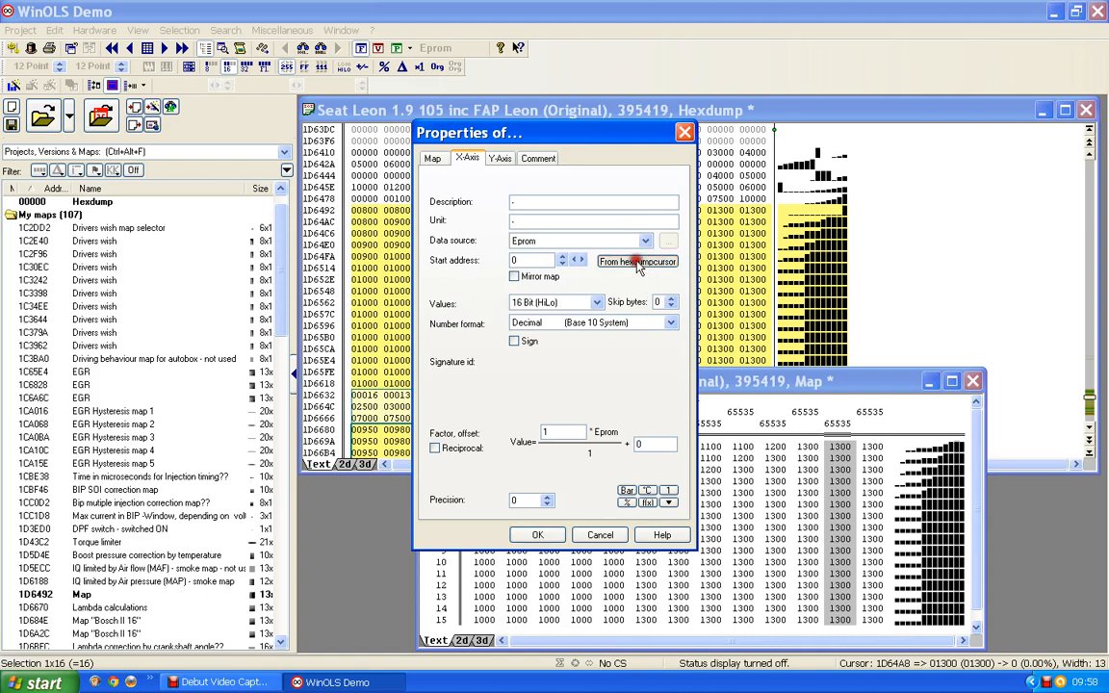
left_click_drag(551, 133, 977, 164)
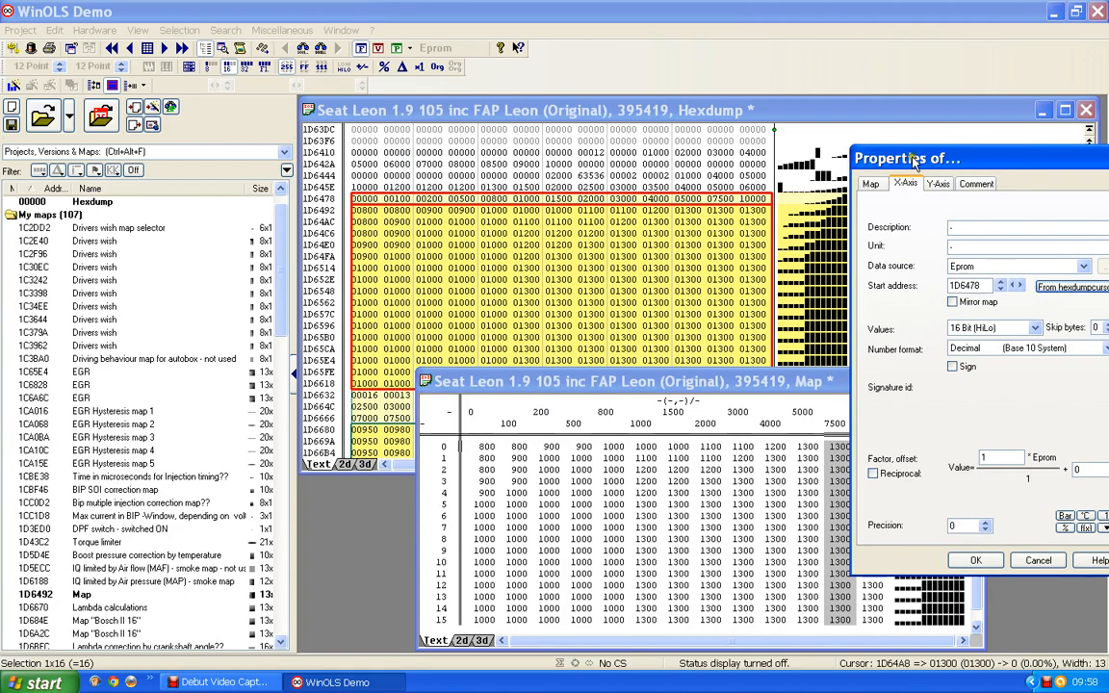
left_click_drag(892, 154, 633, 143)
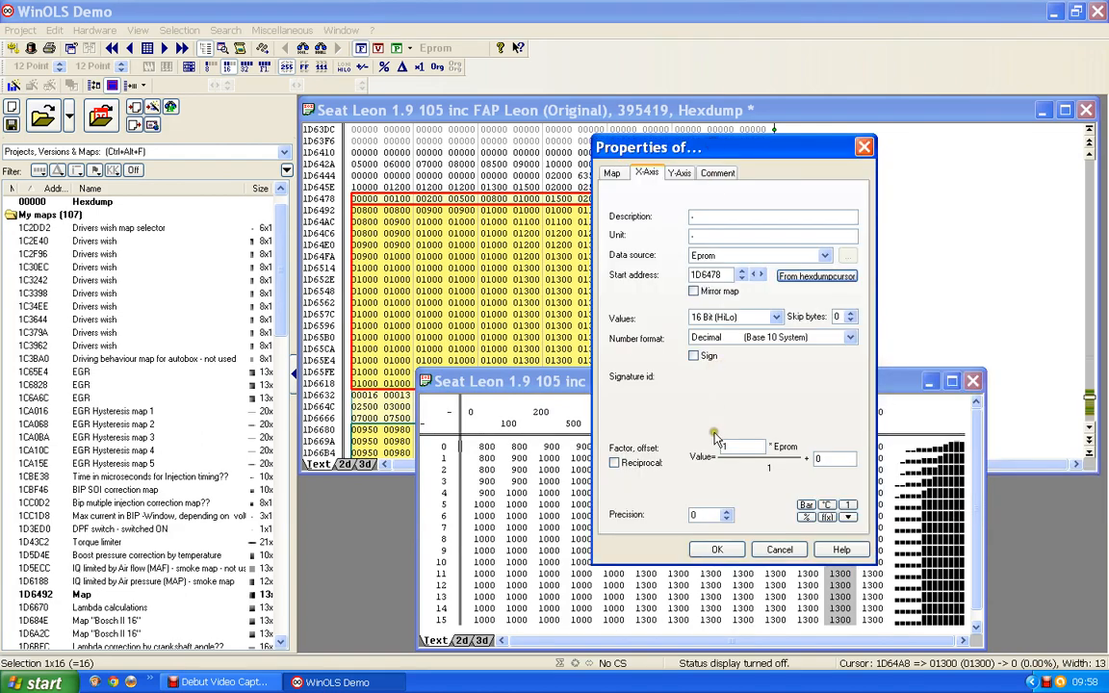
left_click(718, 551)
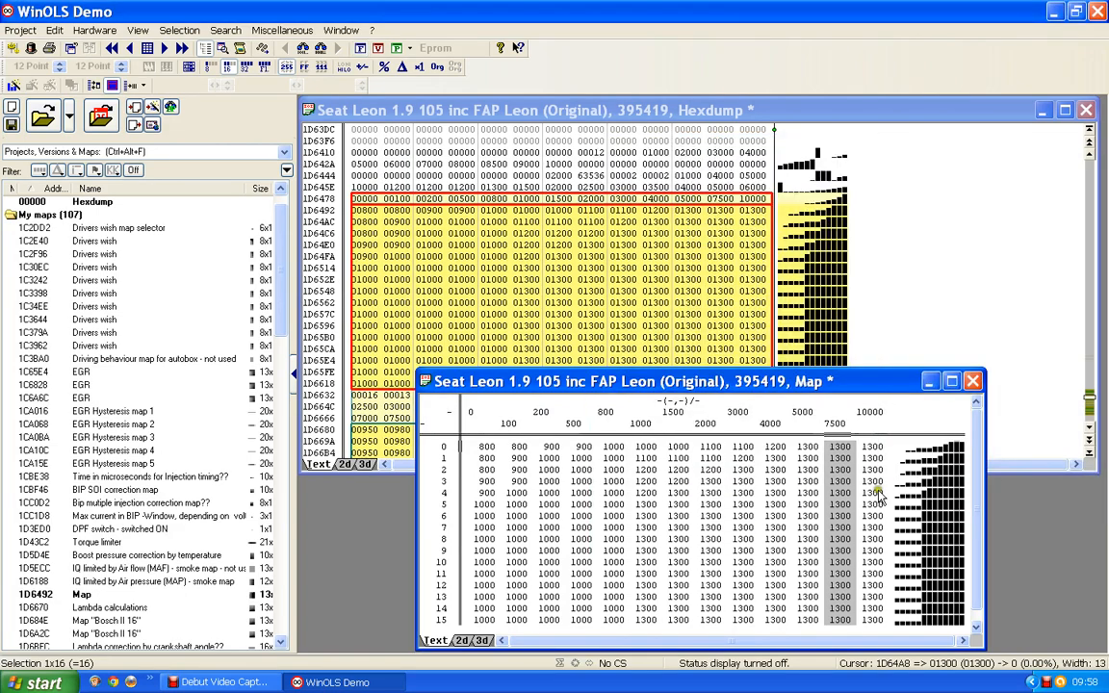
left_click(807, 425)
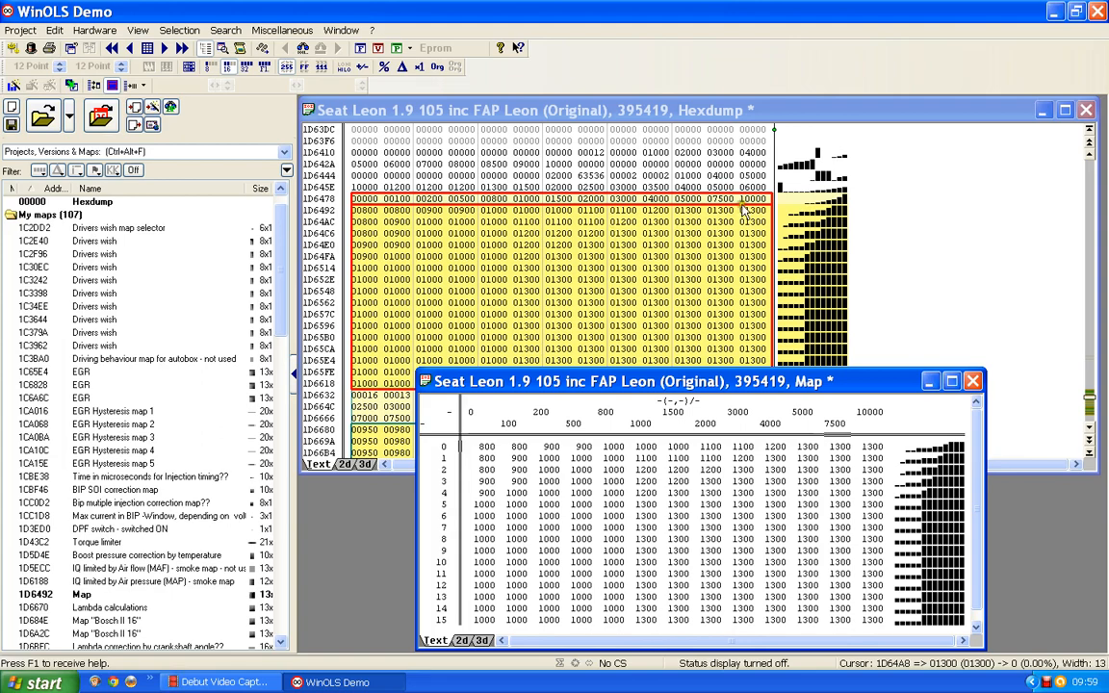
Step: Set the new map's Y-axis data source to Eprom, with its start address taken from the hexdump cursor at 1D6458
left_click(687, 186)
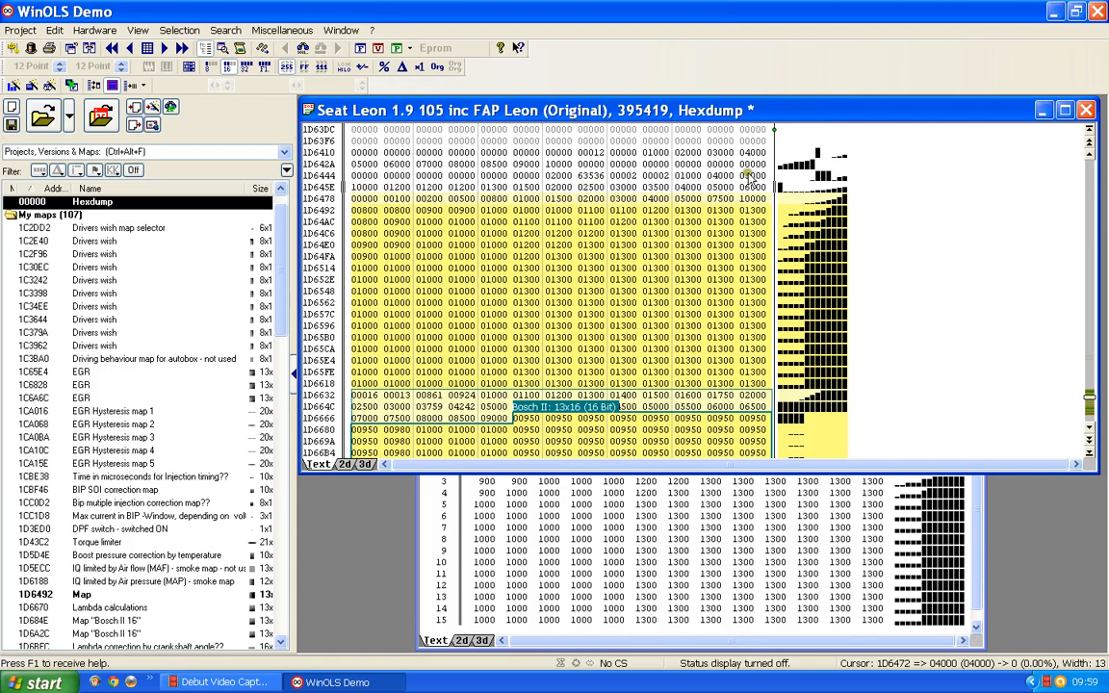
left_click(684, 175)
left_click(430, 517)
double_click(431, 519)
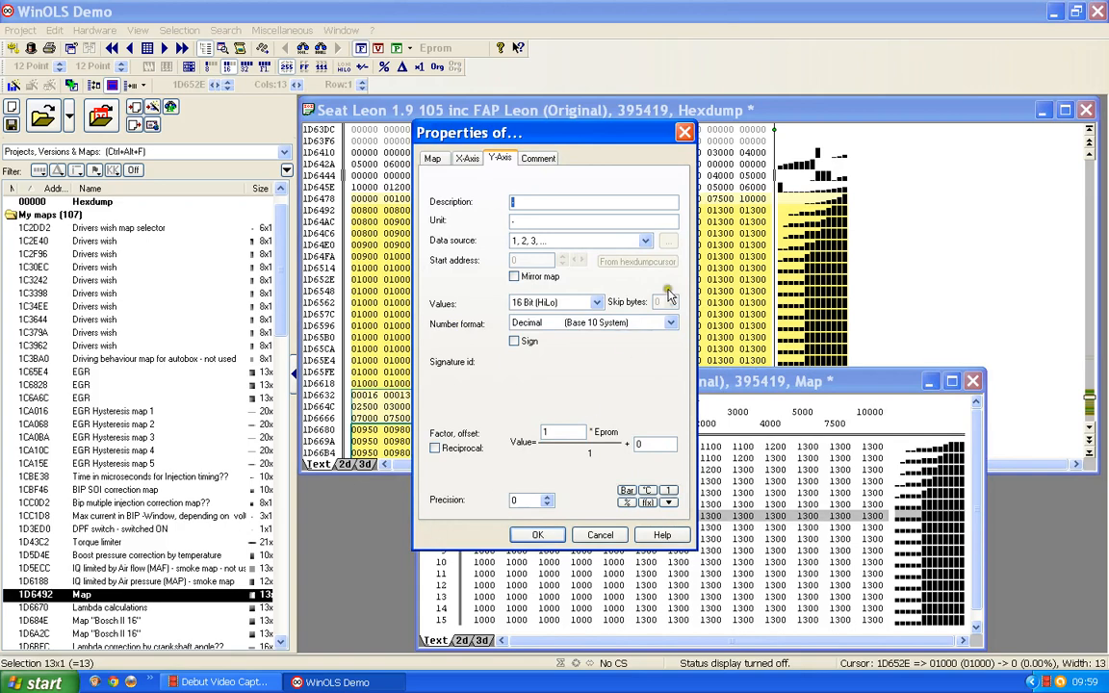
left_click(645, 241)
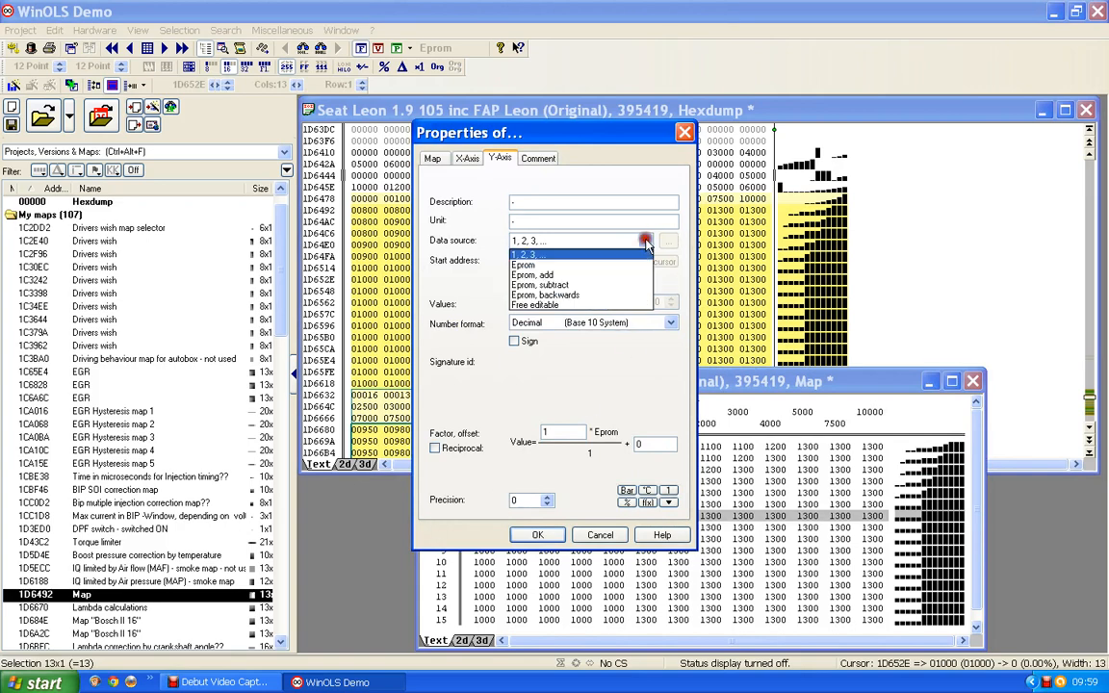
left_click(522, 265)
left_click(643, 264)
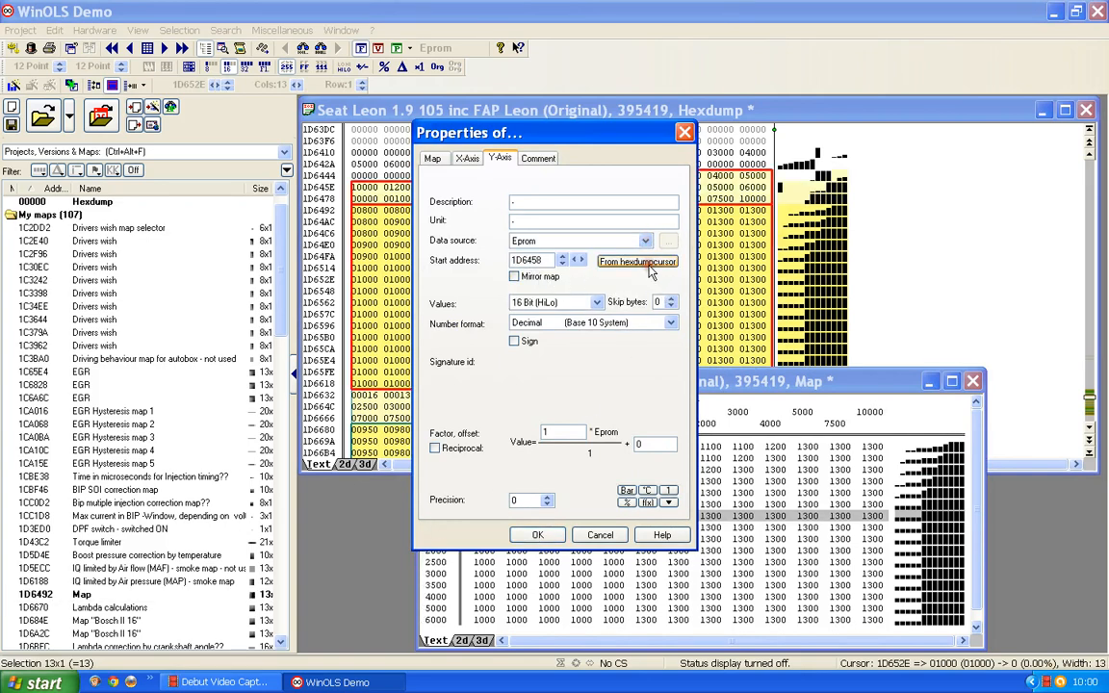
left_click(537, 534)
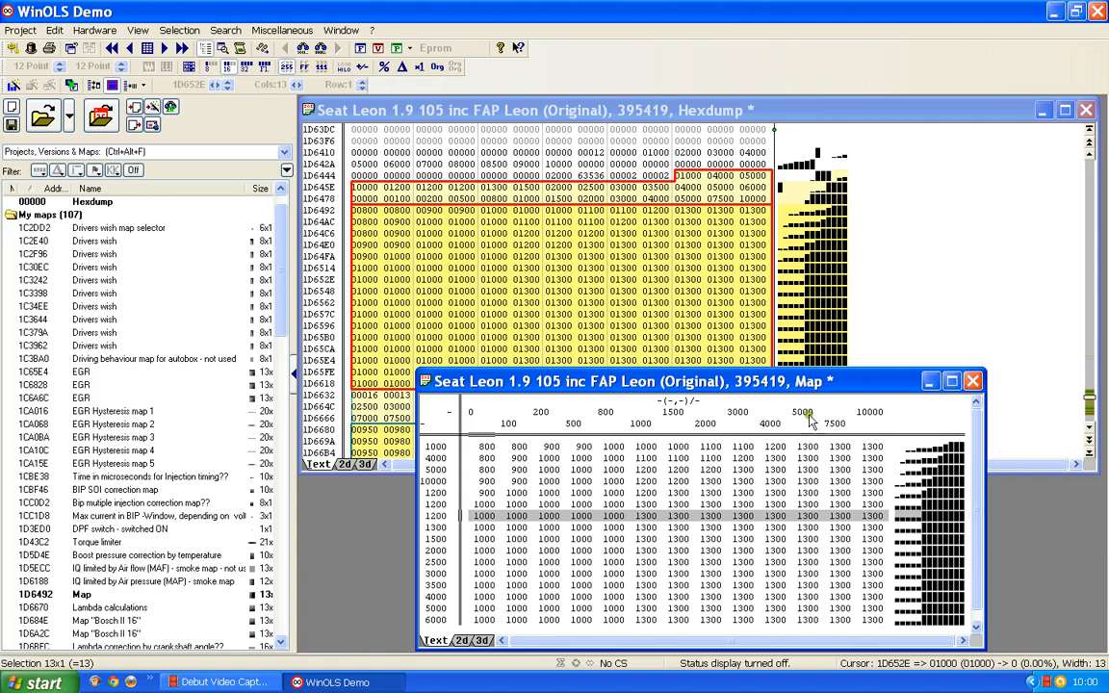
Step: Describe the map's X-axis as "Mass Air Flow" and set its factor to 0.1
double_click(765, 414)
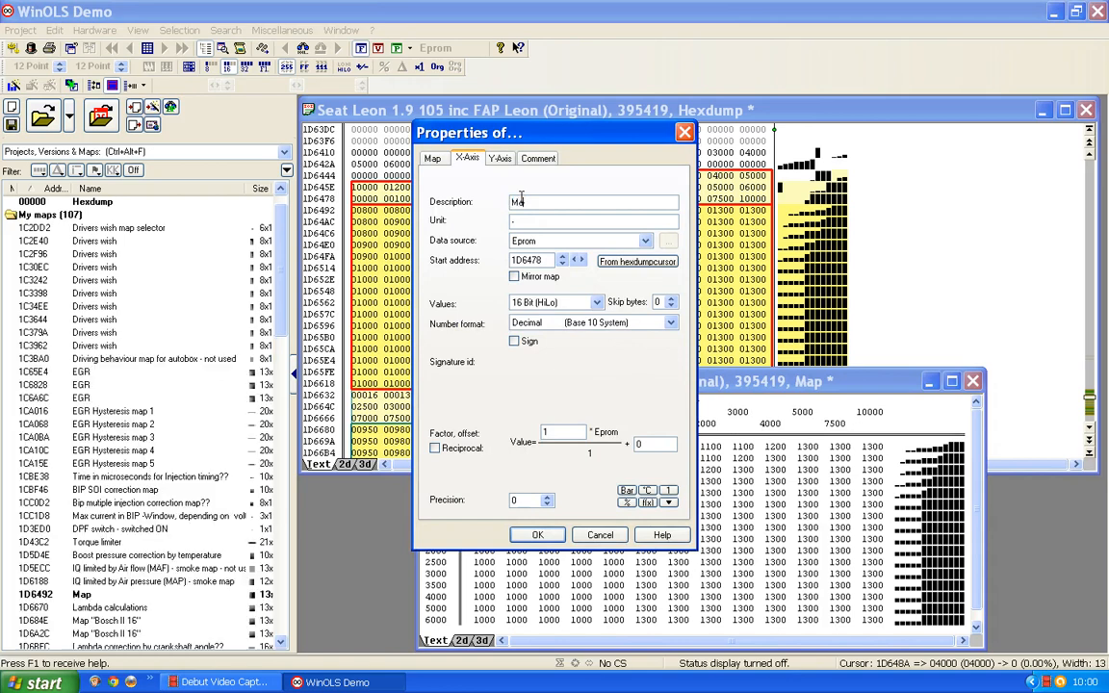
type("Mass Air Flow")
left_click(673, 452)
left_click_drag(554, 433, 499, 461)
type("0.1")
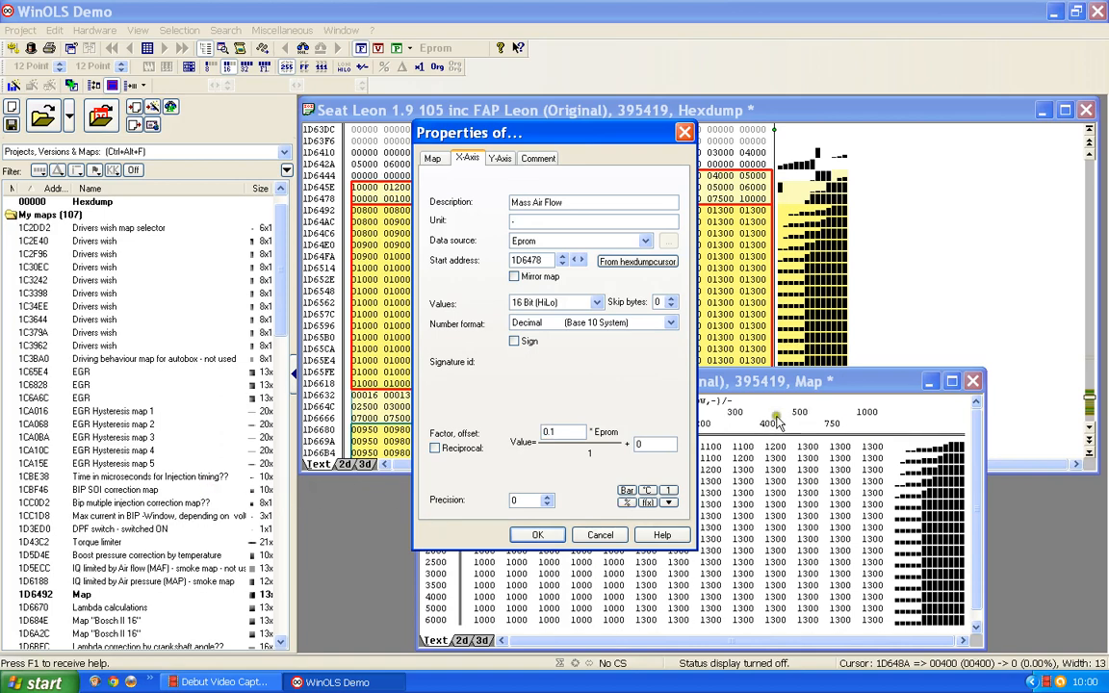
left_click(535, 535)
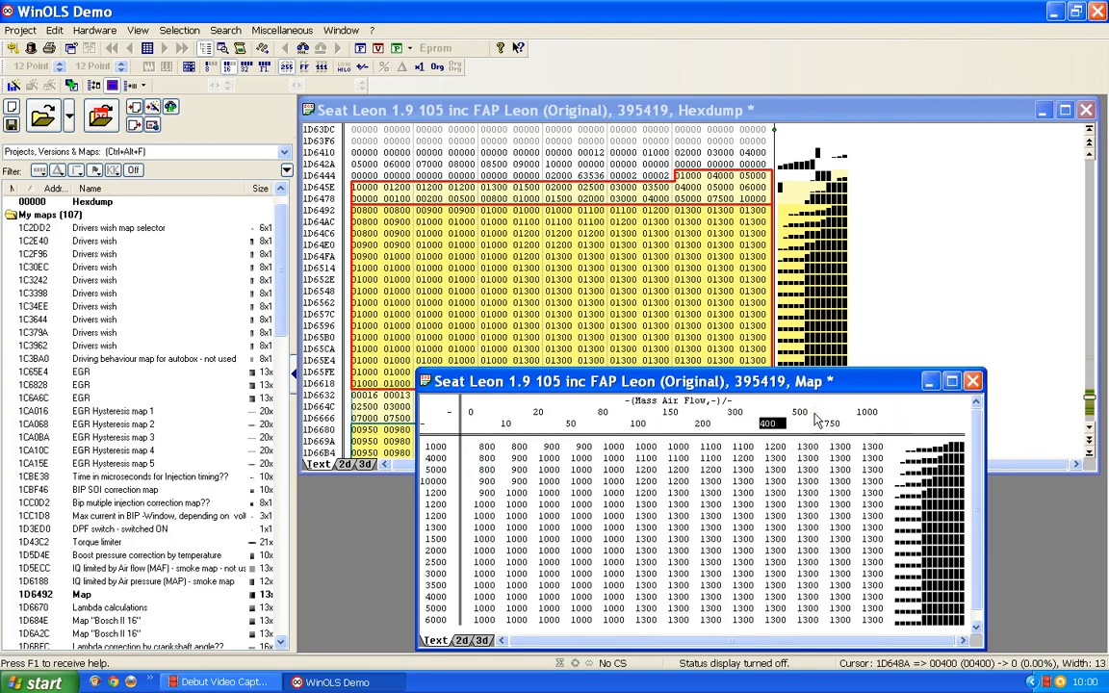
Step: Name the new map "Lambda calculation - not used" in its map properties
double_click(607, 538)
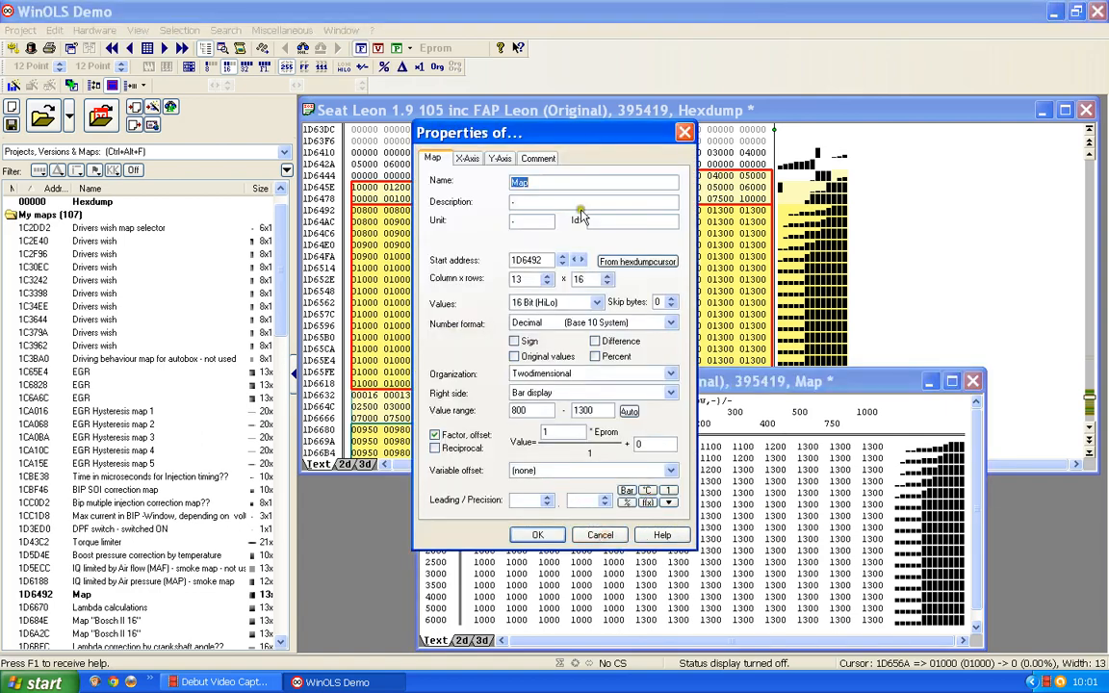
type("Lambda cal")
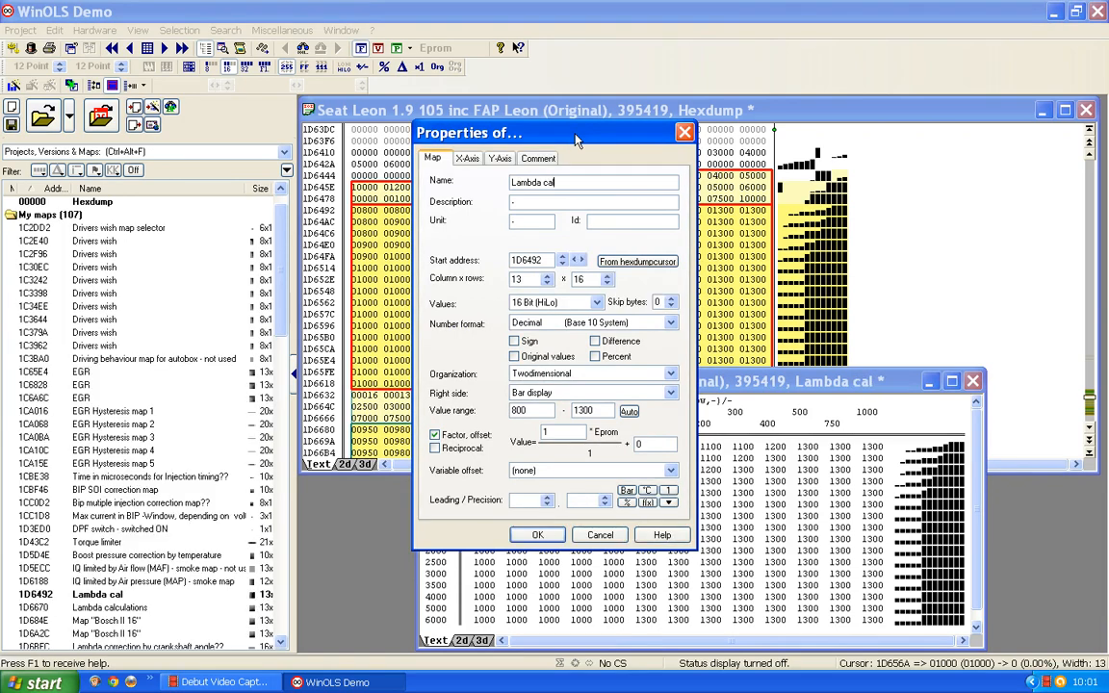
type("culation - not use")
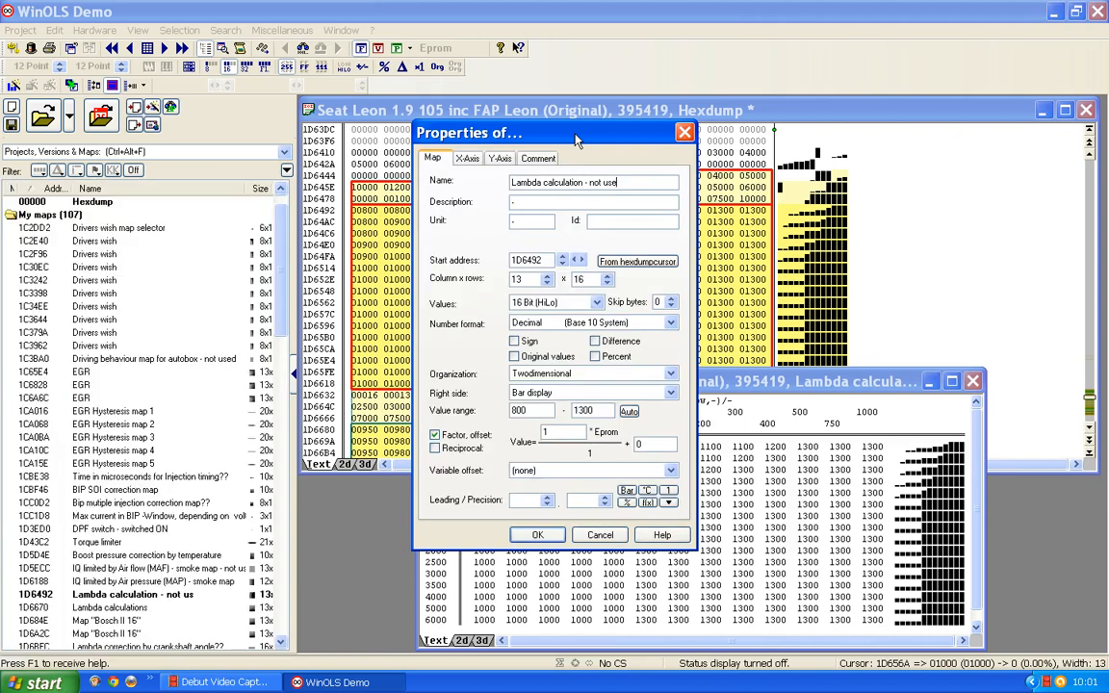
type("d")
Step: Set the map values' factor to 0.001 and their precision to 3 decimals
left_click_drag(555, 435, 506, 435)
type("0.001")
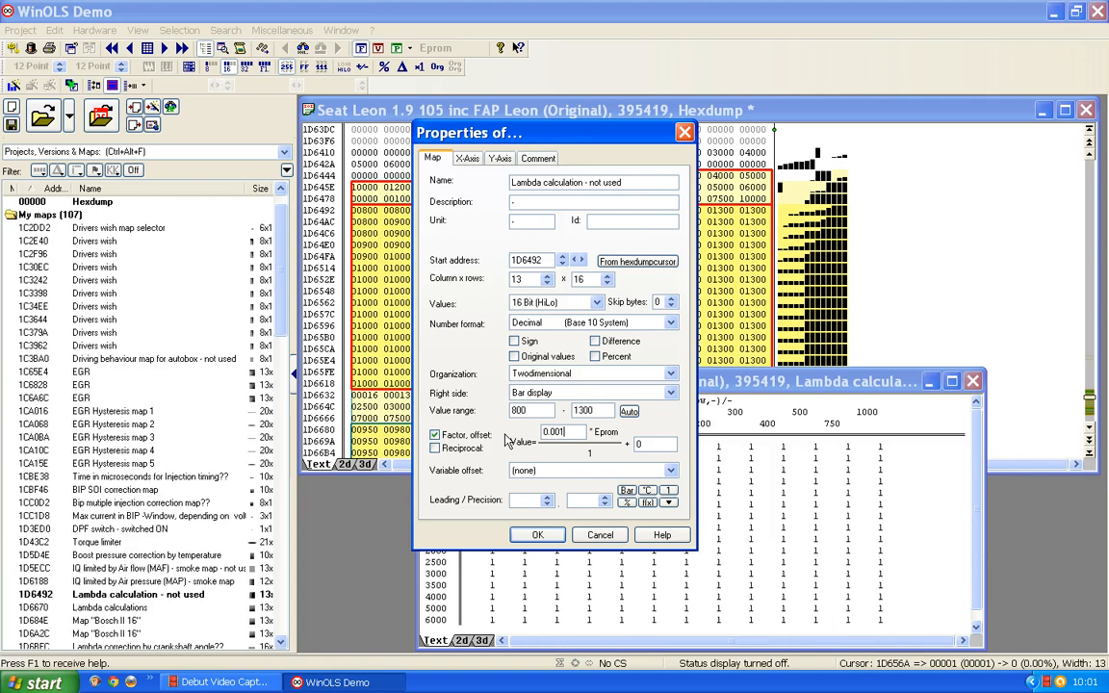
left_click(605, 497)
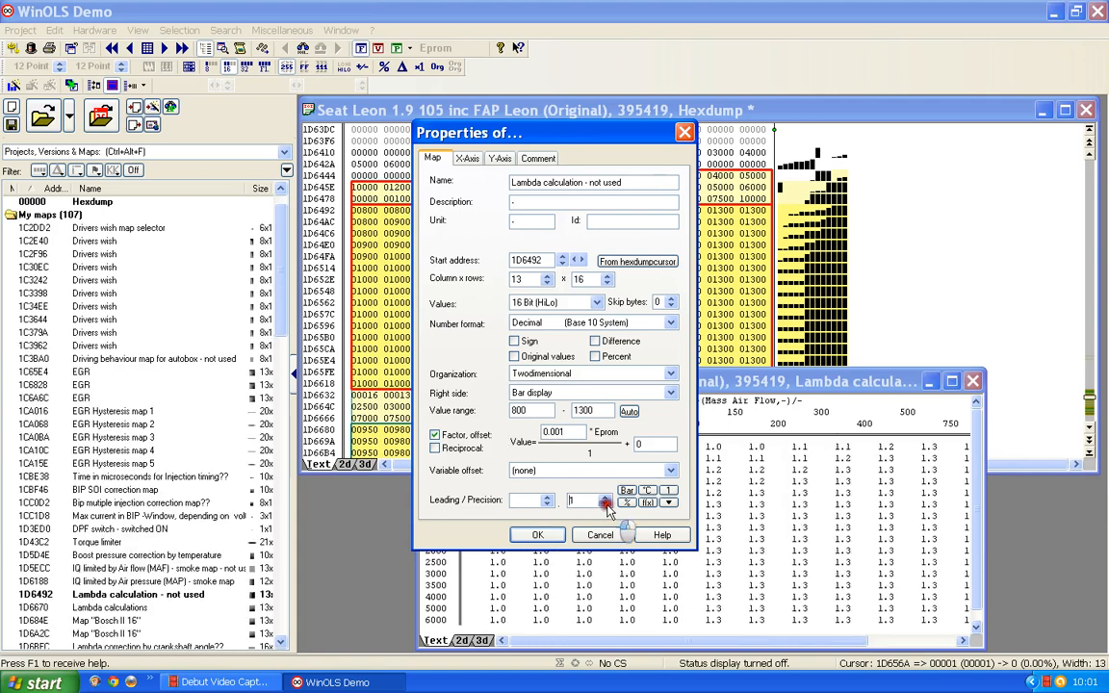
left_click(605, 502)
left_click(604, 502)
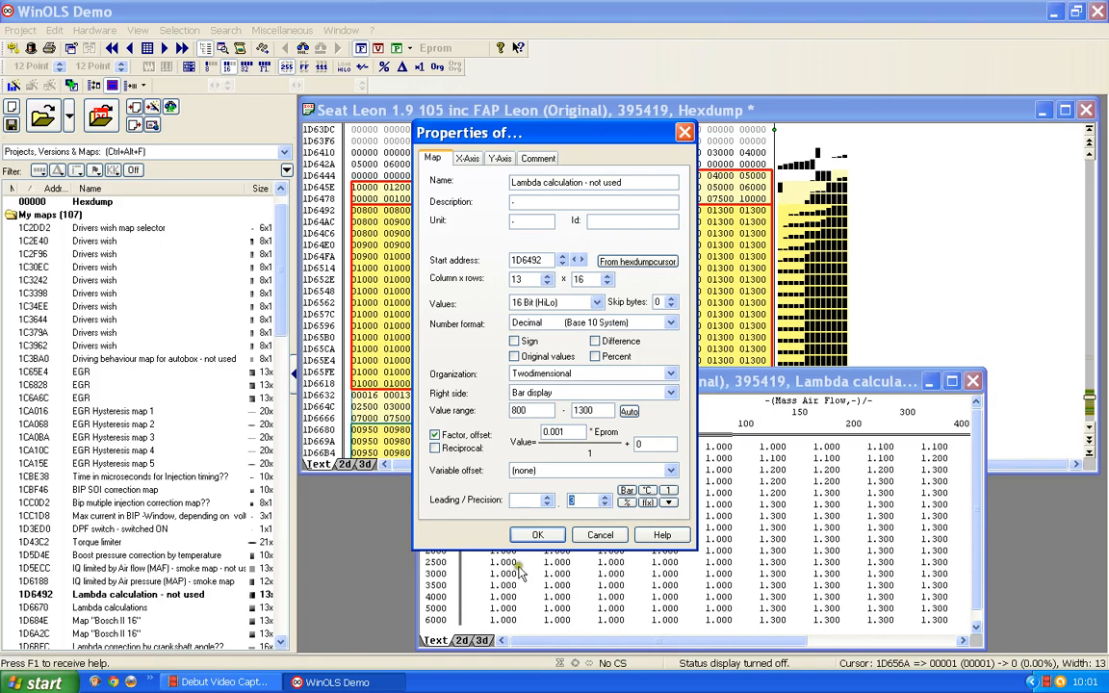
Step: Apply the lambda map's properties and review its values in a widened map window before closing that window
left_click(535, 534)
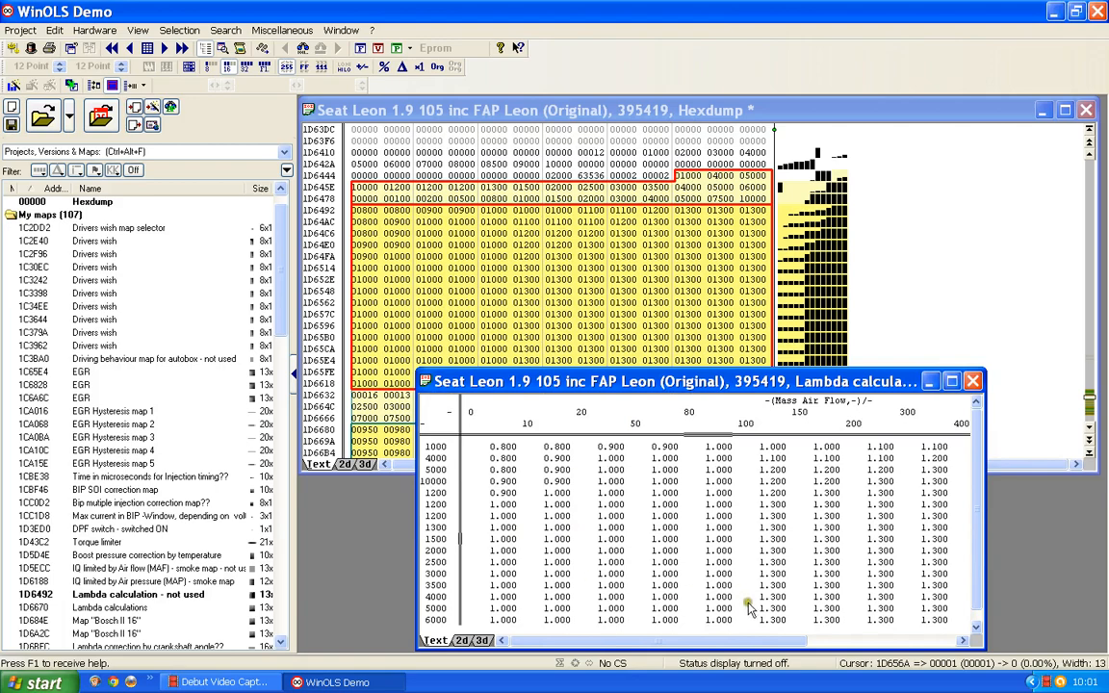
left_click_drag(685, 228, 685, 172)
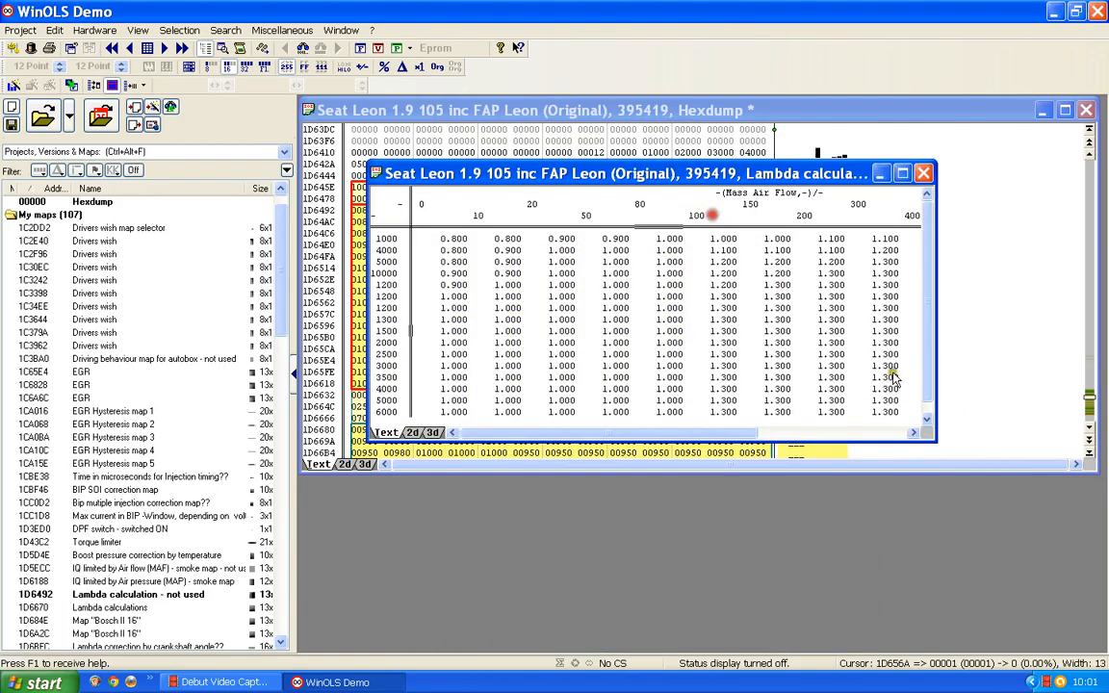
left_click_drag(935, 351, 1076, 352)
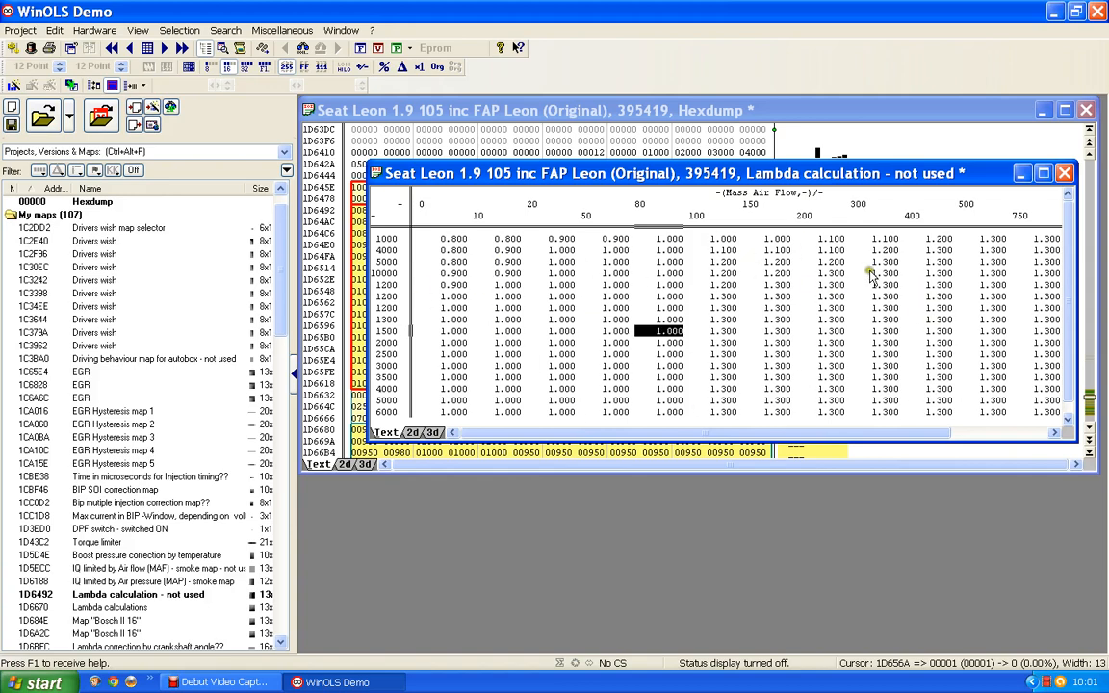
left_click(1063, 177)
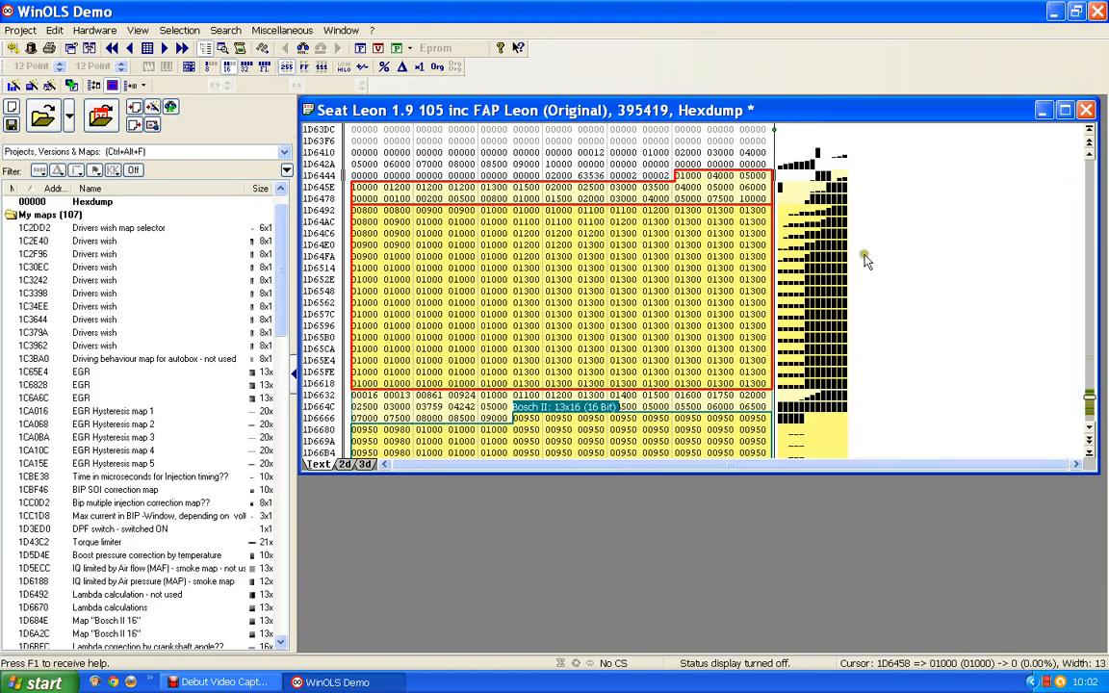
Step: Examine the two header values at 1D6454 and 1D6456, directly before the new lambda map's axis data in the hexdump
left_click(625, 176)
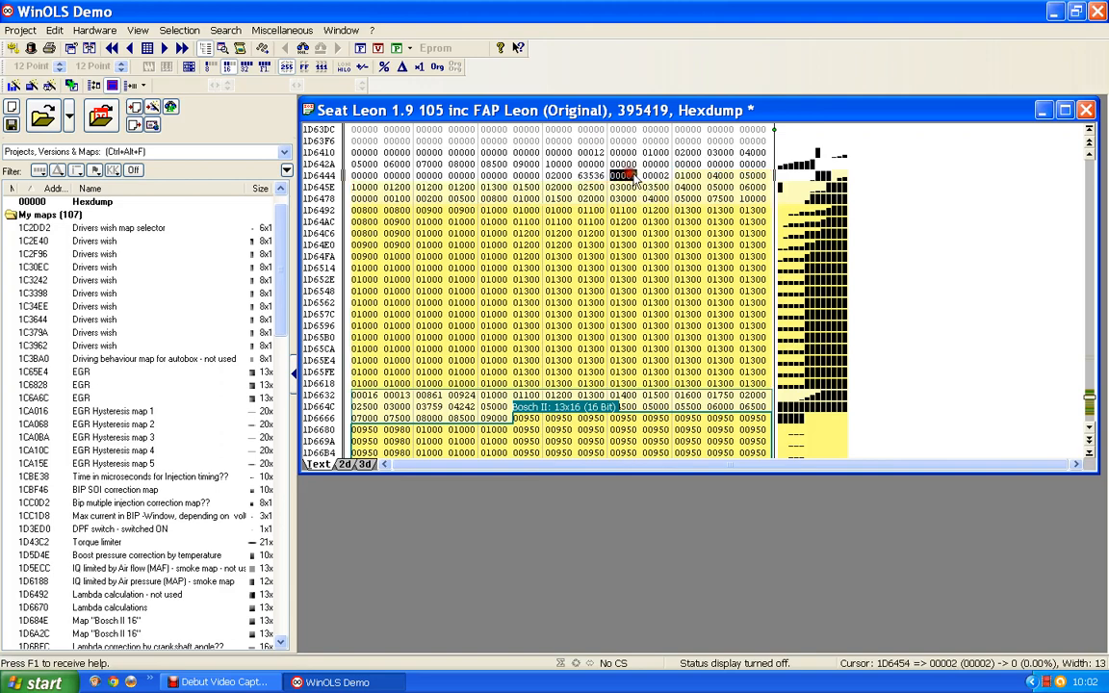
left_click(652, 177)
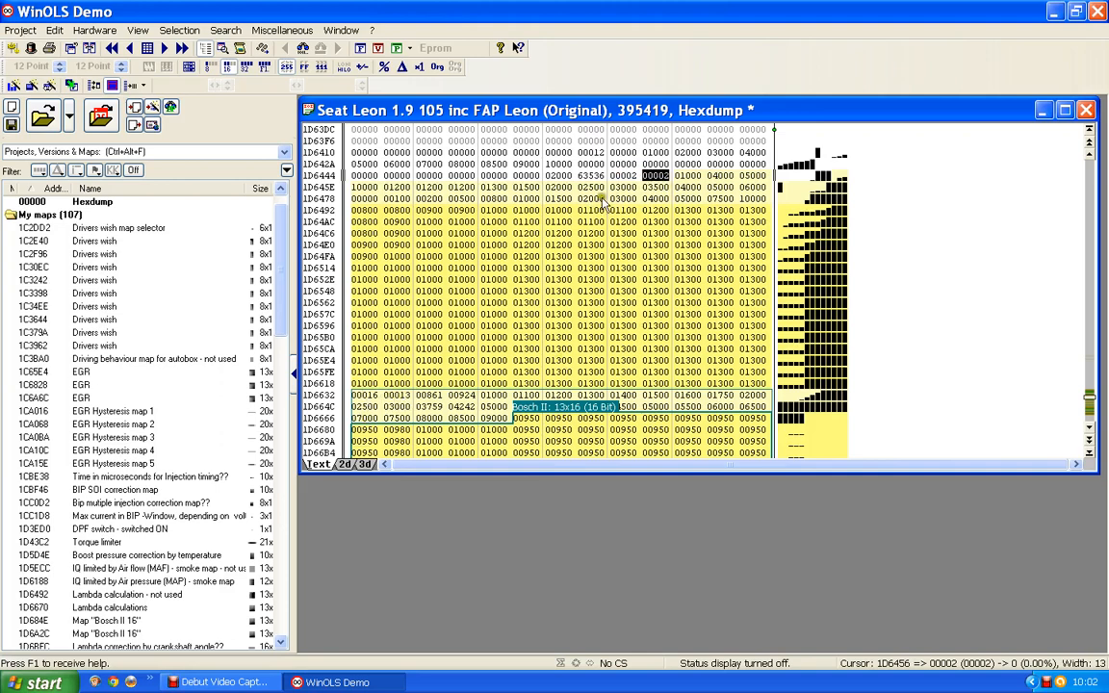
left_click(624, 174)
left_click(658, 176)
left_click(575, 257)
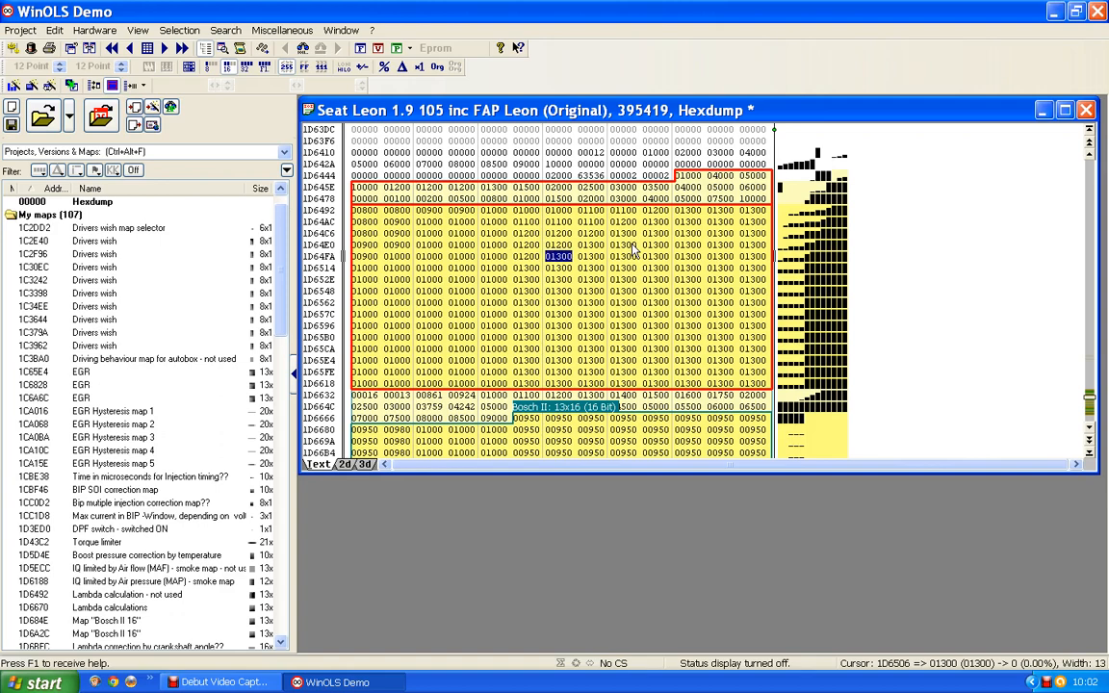
Step: Compare the new lambda map with the detected maps that follow it in the hexdump's 2D view
left_click(345, 464)
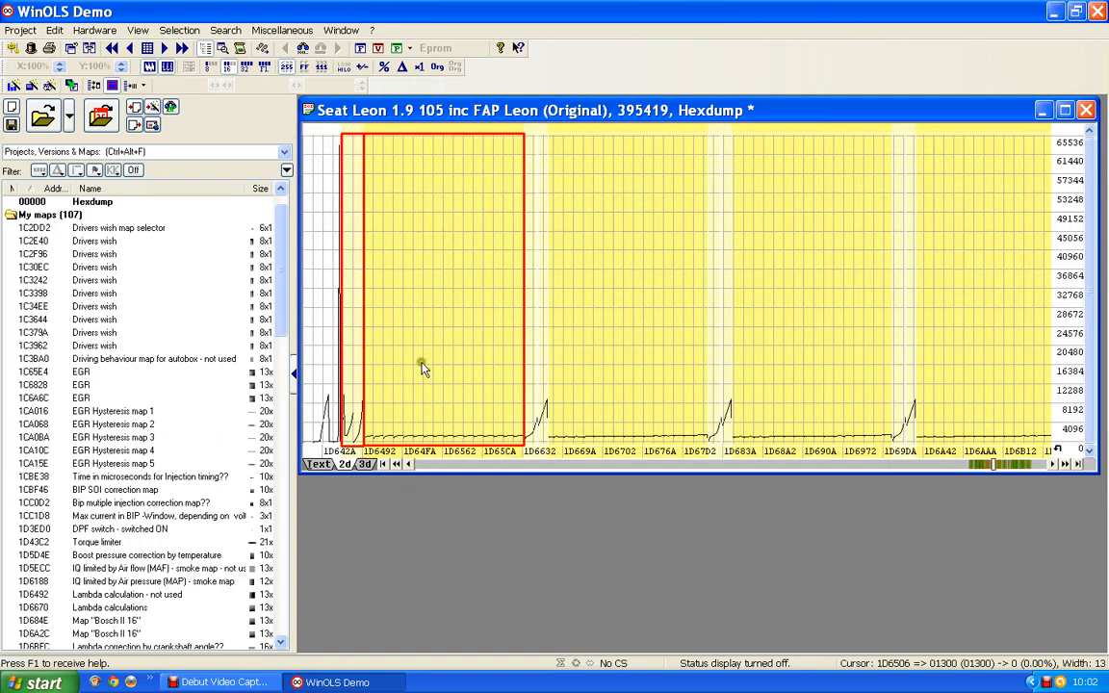
left_click(653, 273)
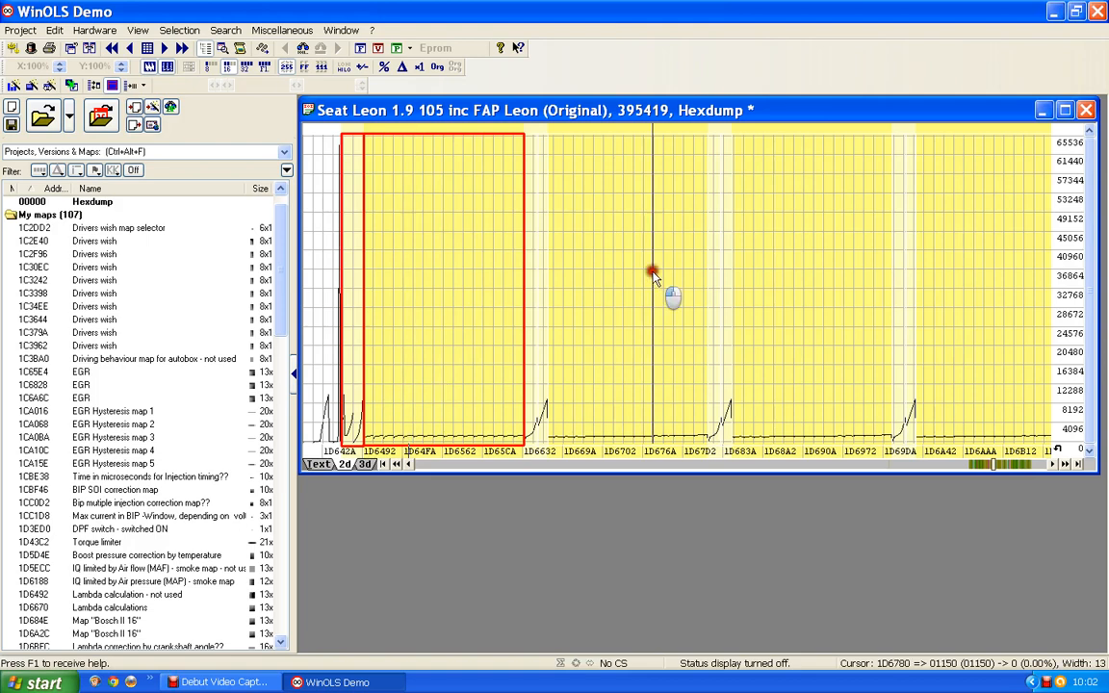
left_click(797, 277)
left_click(872, 265)
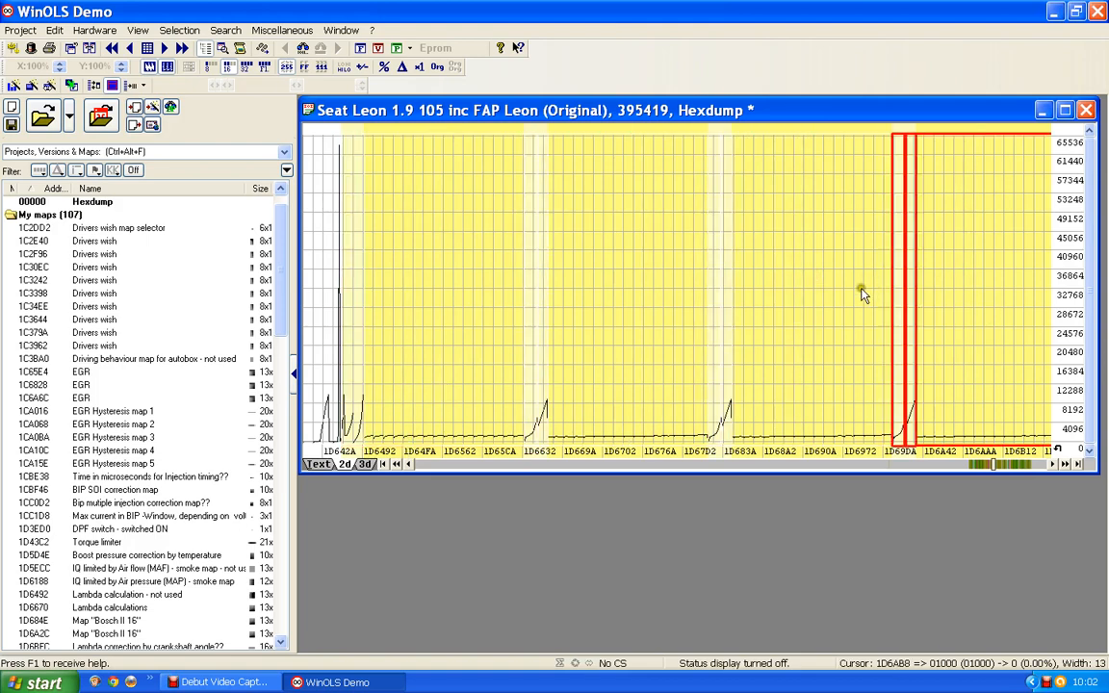
left_click(733, 271)
left_click(599, 293)
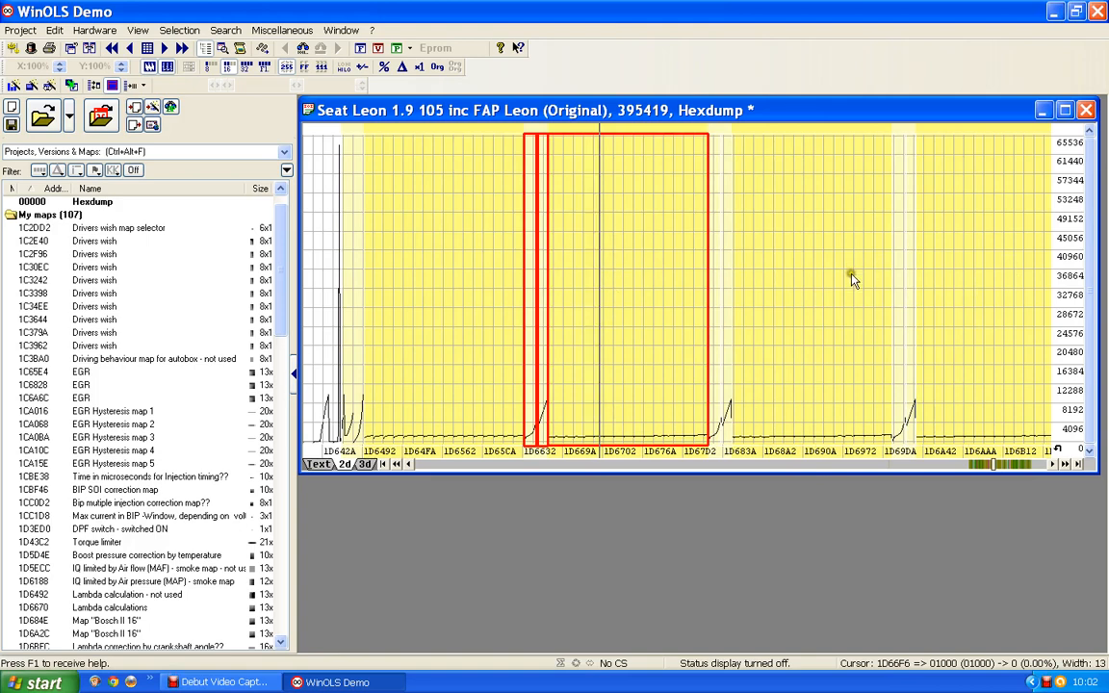
left_click(631, 270)
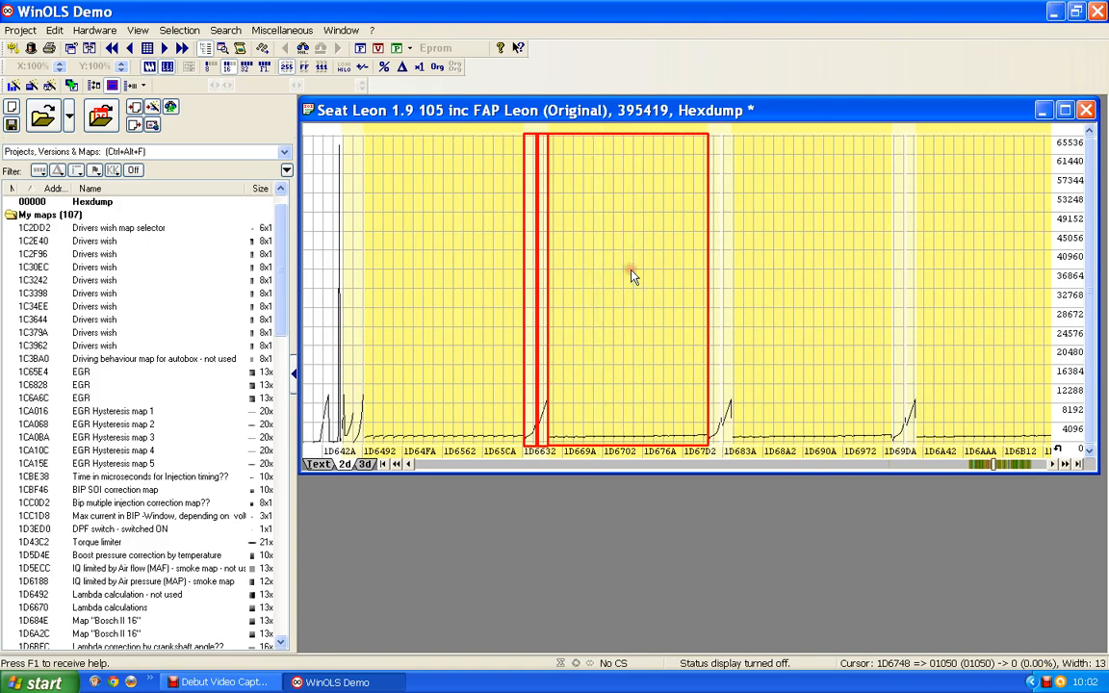